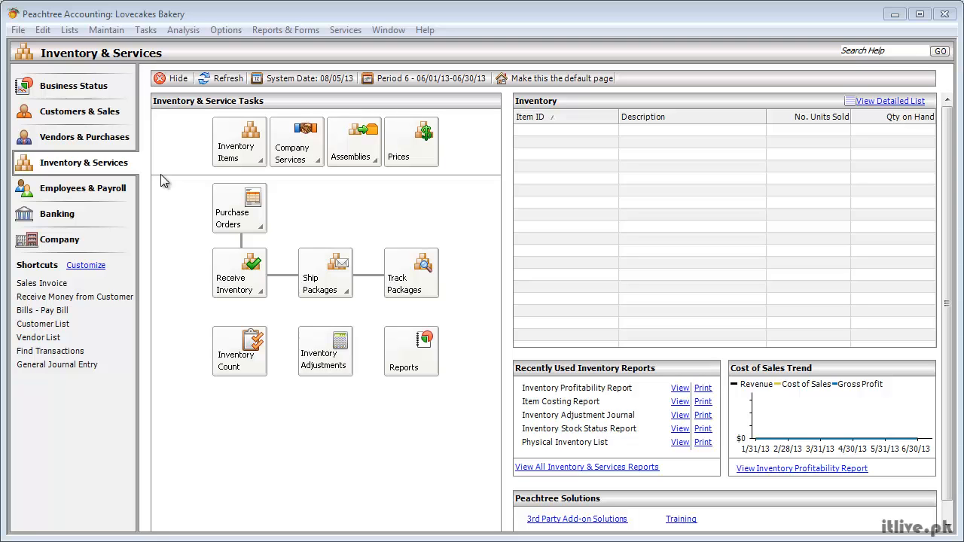
left_click(107, 31)
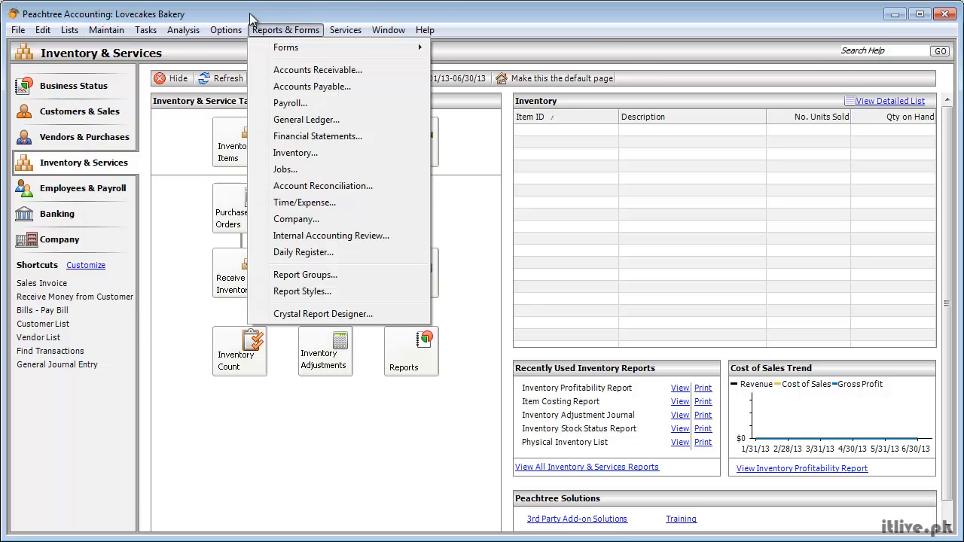
left_click(179, 153)
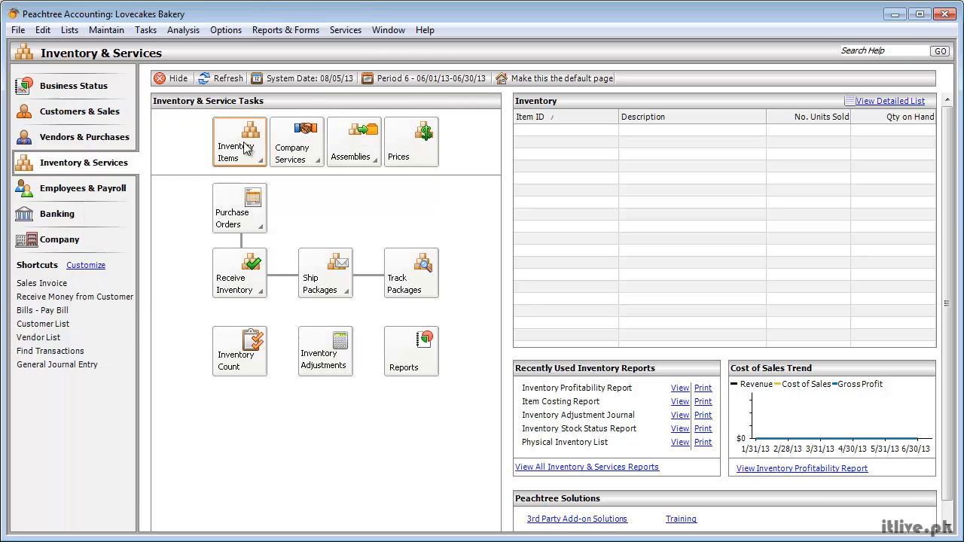
- Start a new inventory item with the description "Coca Cola Bottle 250ML" and accept the automatically created ID
left_click(245, 148)
left_click(296, 174)
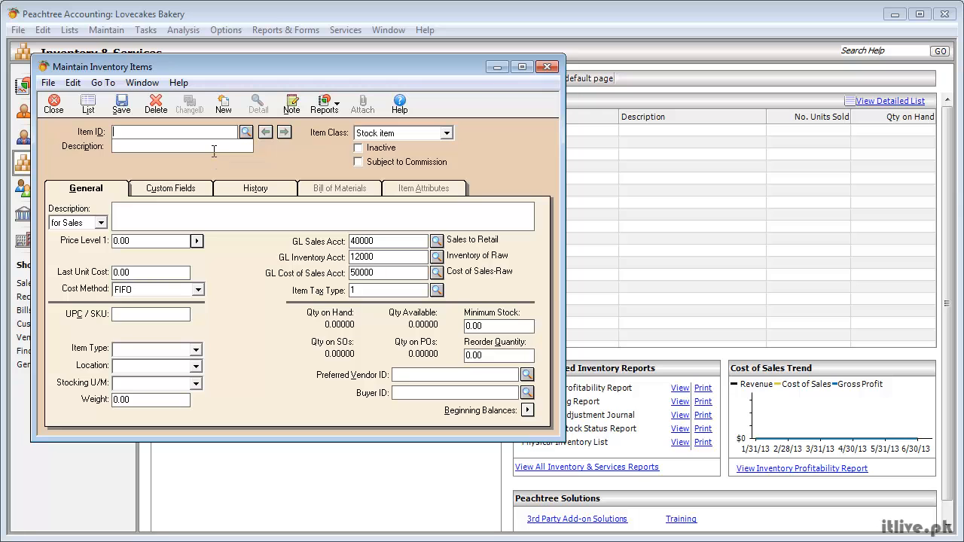
type("Coca Cola Bottle 250ML")
key("Tab")
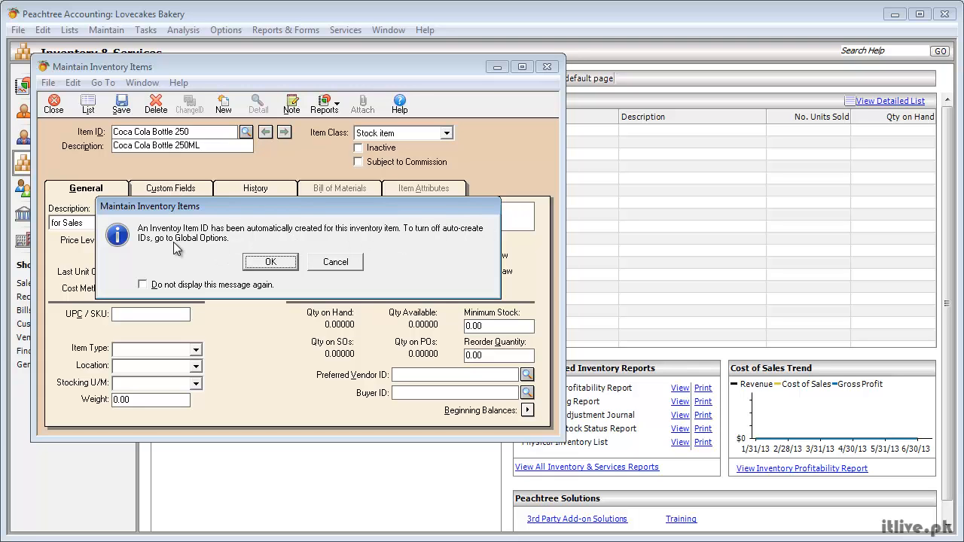
left_click(268, 262)
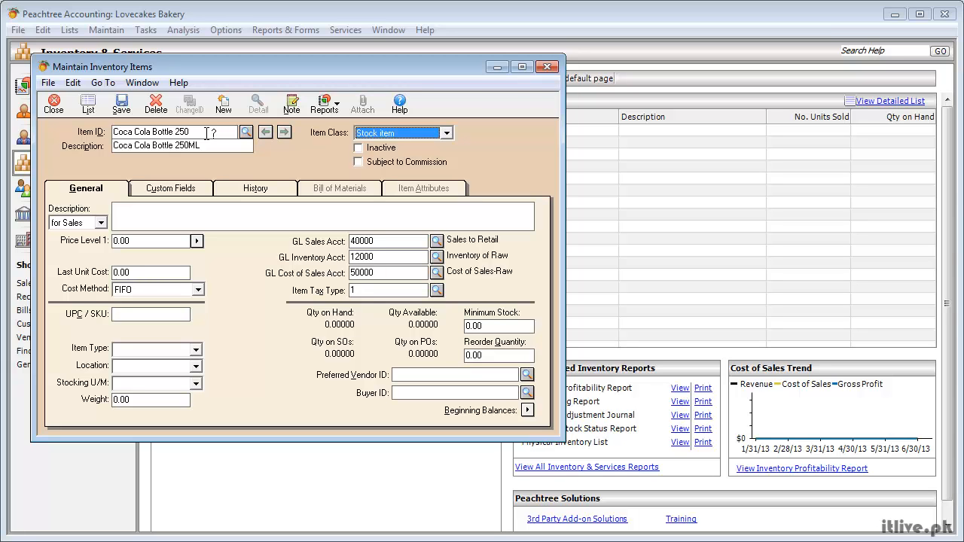
- Replace the item's automatic ID with COKEBTL250 without saving the record first
left_click_drag(206, 133, 86, 146)
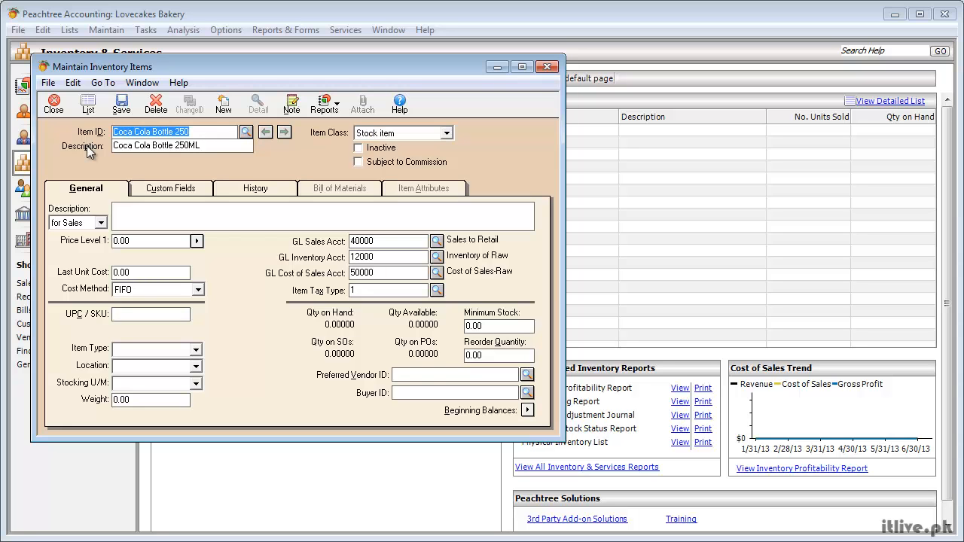
key("BackSpace")
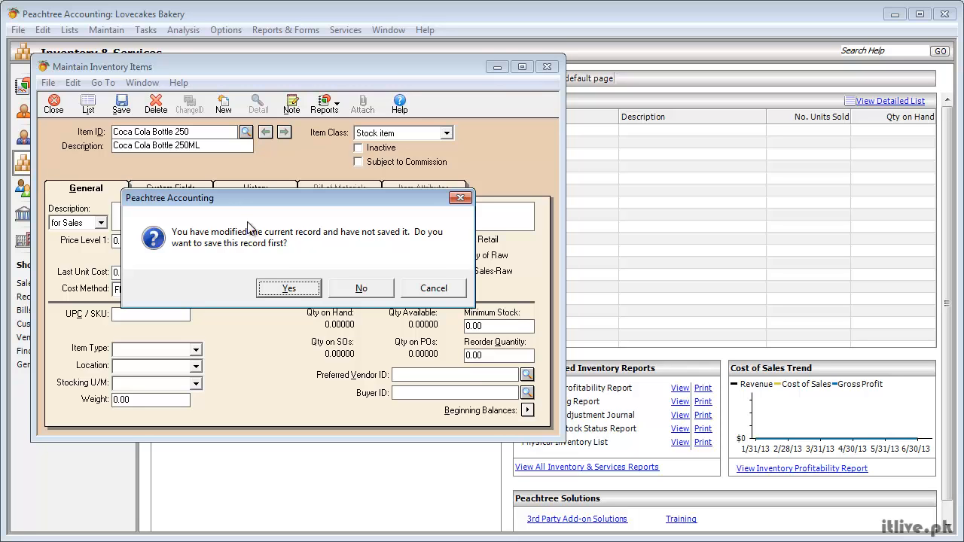
left_click(359, 287)
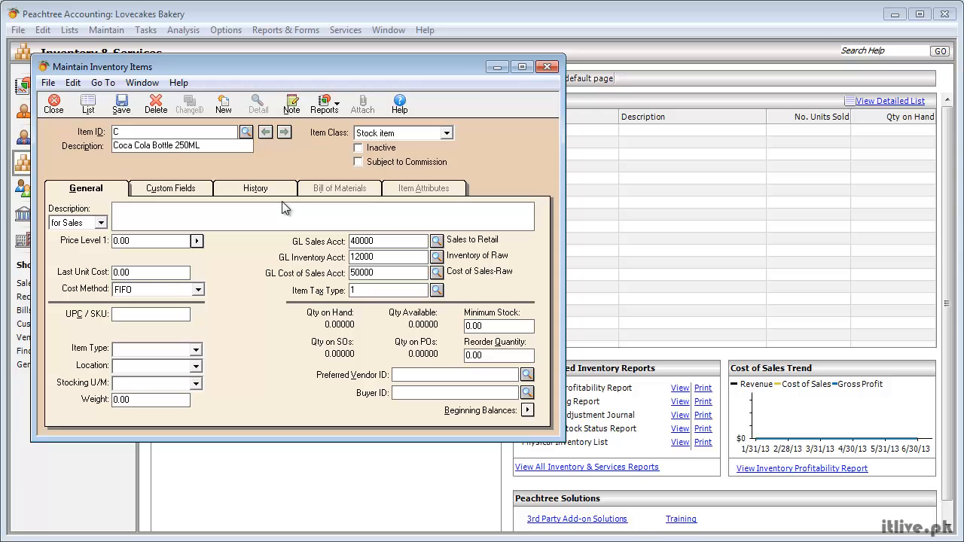
type("OKEBTL250")
- Look through the available item classes and choose Stock item for the new item
left_click(447, 132)
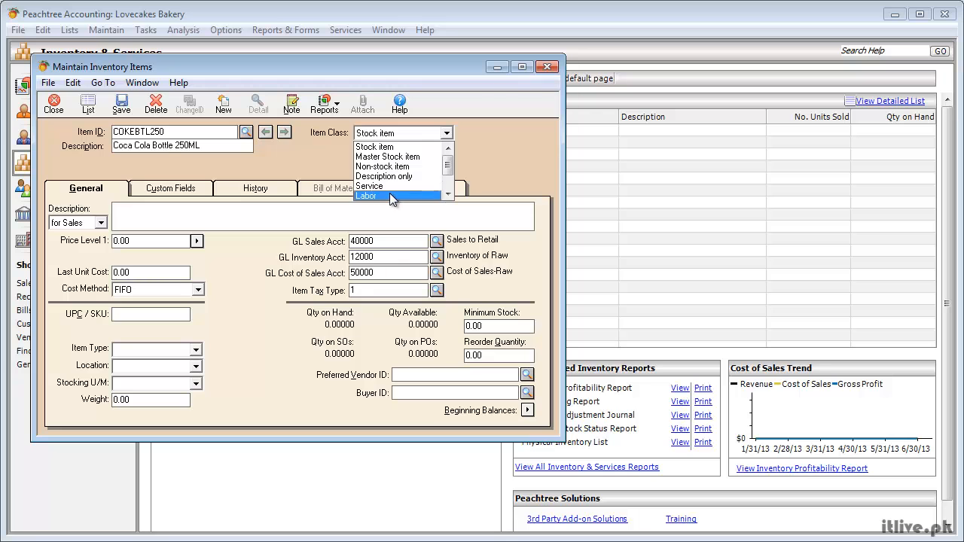
left_click(448, 195)
left_click(449, 195)
left_click(449, 195)
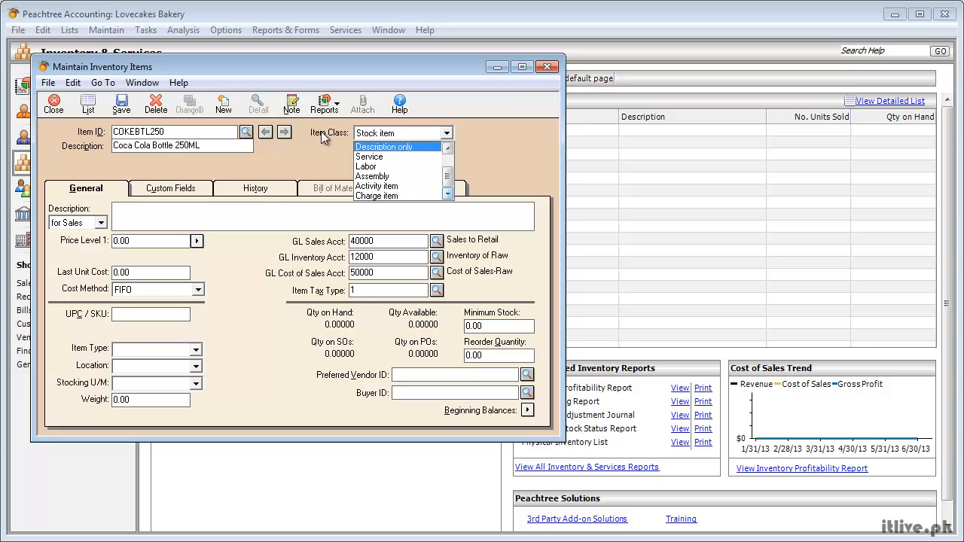
scroll(390, 182, "up", 1)
scroll(390, 183, "up", 1)
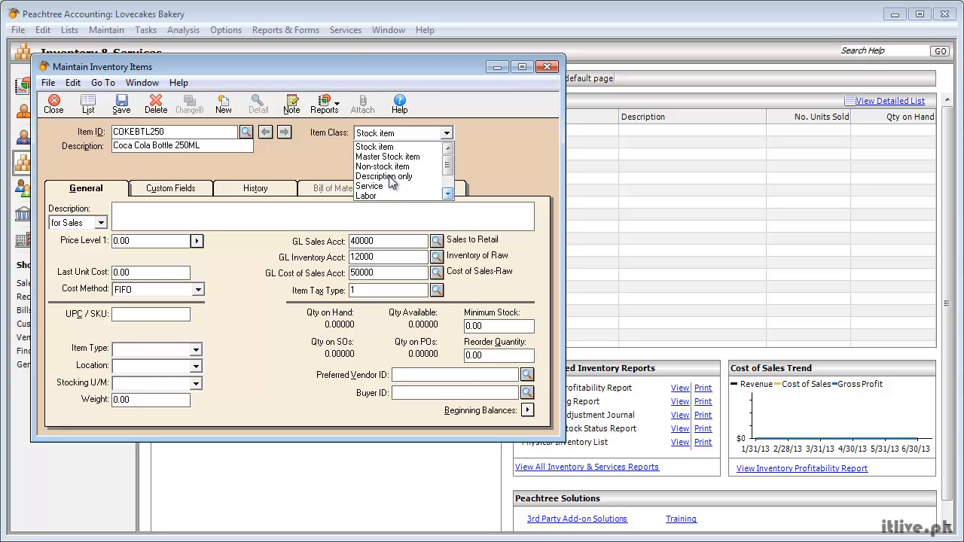
left_click(389, 148)
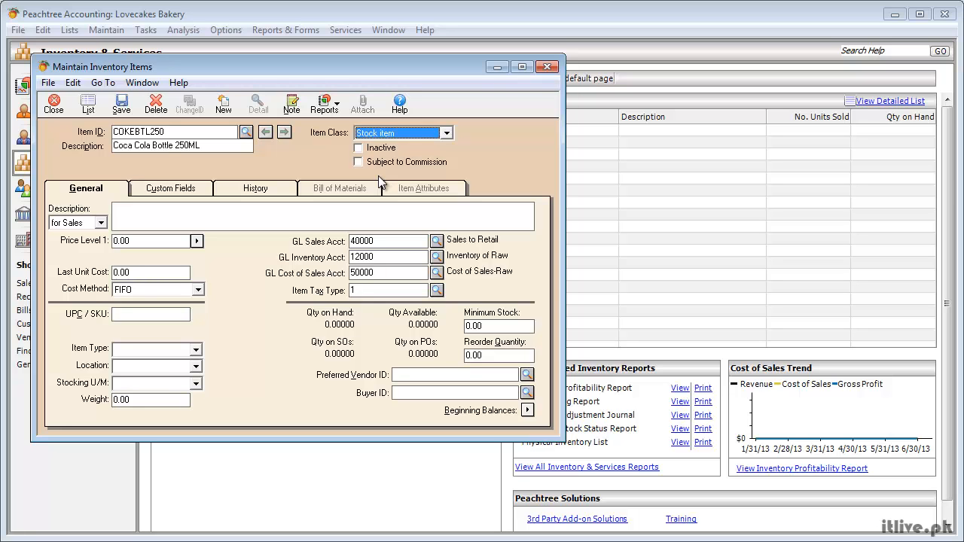
- Enter "Bottle of Coca Cola in 250ML Quantity" as the item's description for sales
left_click(138, 210)
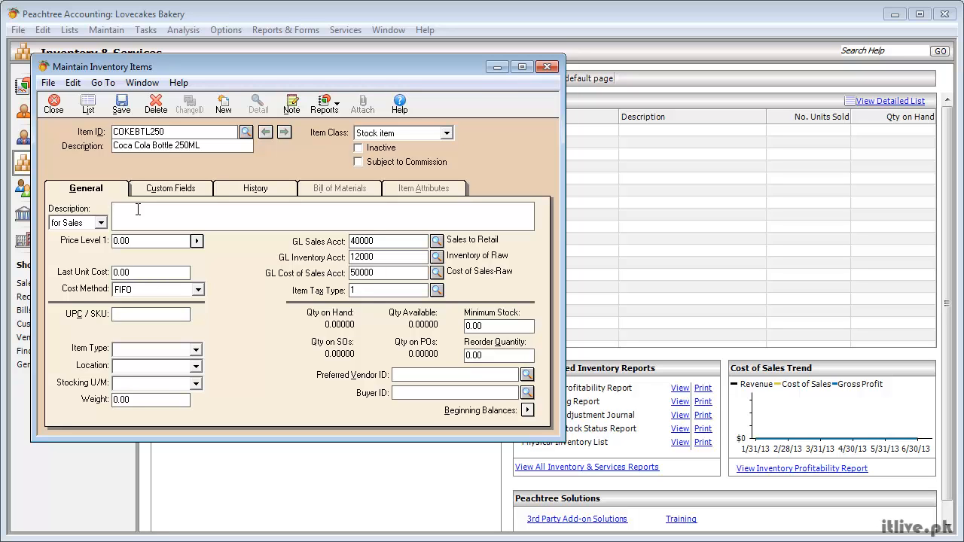
type("Bottle of Coca Cola in 250ml Quantity")
left_click(215, 218)
key("Delete")
key("Delete")
- Enter "Item Code: 123456" as the description for purchases and switch back to the sales description
left_click(99, 223)
left_click(75, 246)
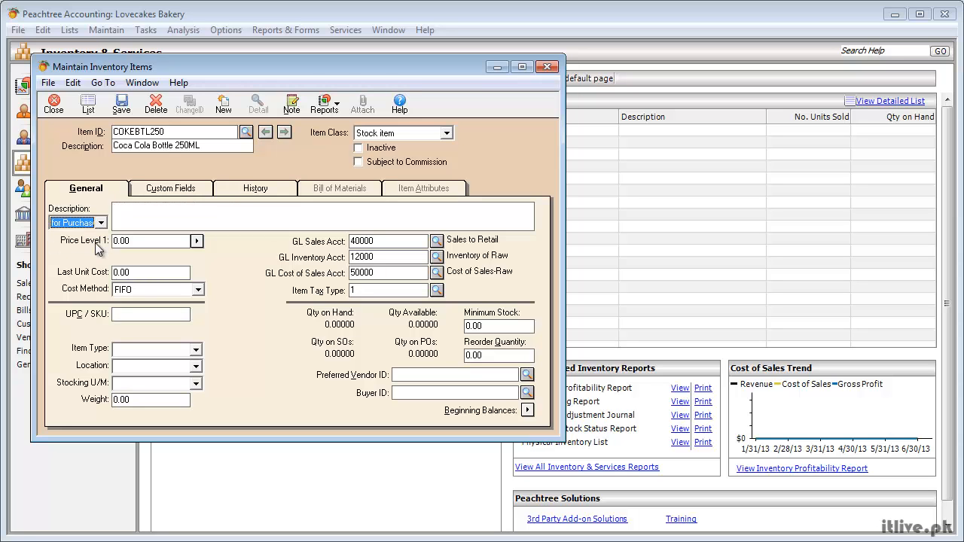
left_click(142, 218)
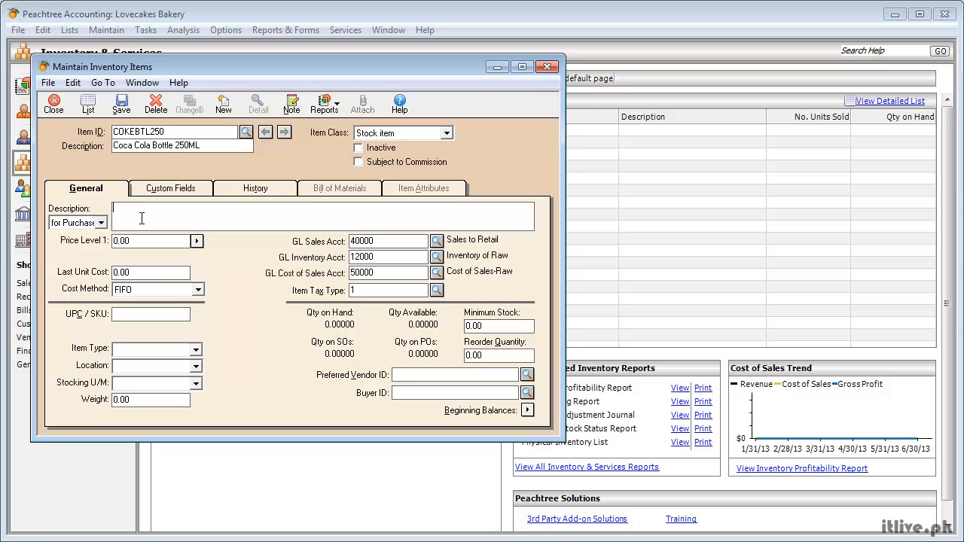
type("Item Code: 123456")
left_click(100, 223)
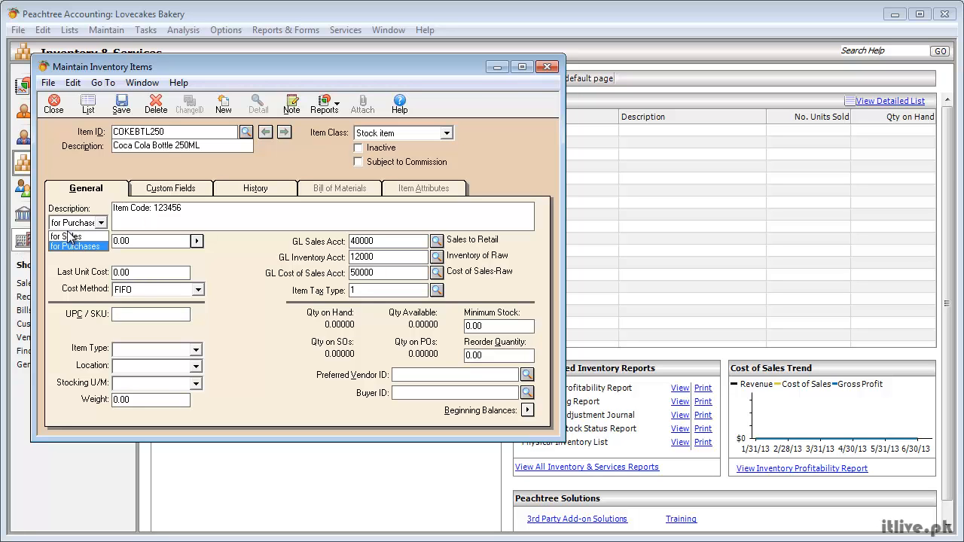
left_click(68, 238)
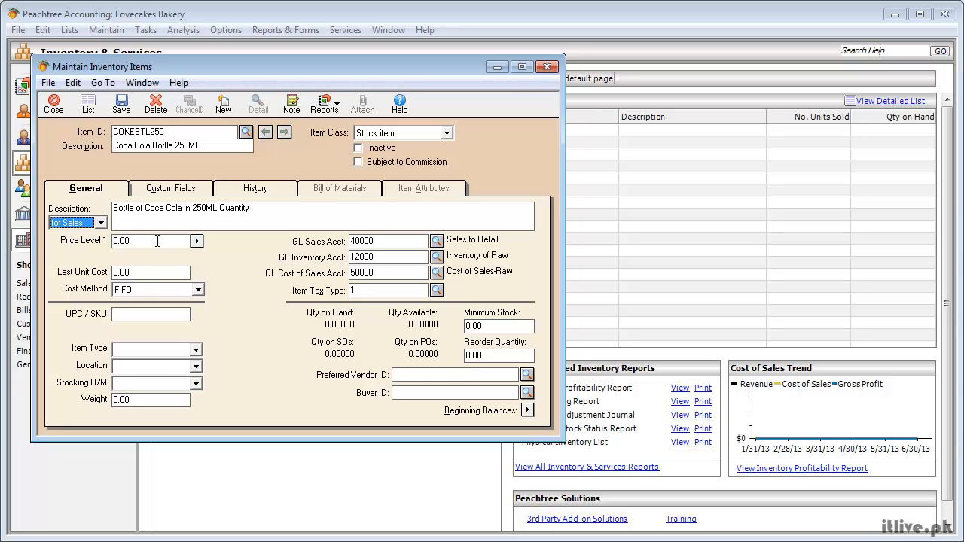
- Set the item's Price Level 1 to 5.00 and its last unit cost to 1.25
left_click(157, 241)
left_click_drag(157, 241, 41, 241)
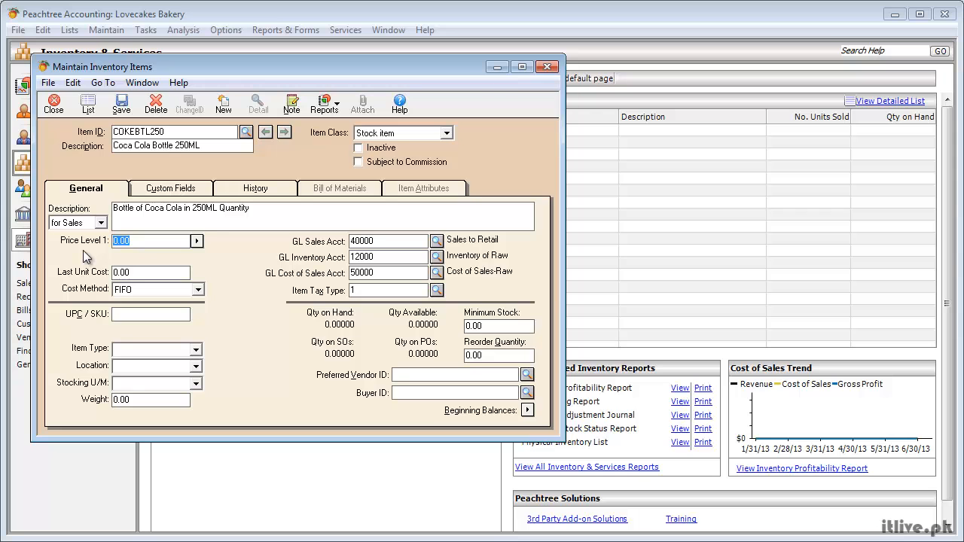
type("5")
key("Tab")
key("Tab")
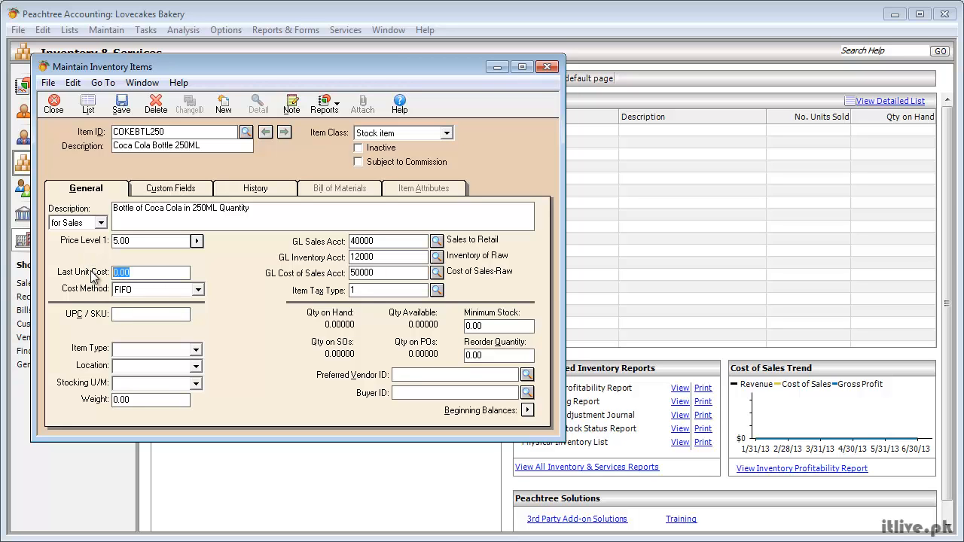
type("1.25")
- Review the cost method options available for the item
left_click(175, 293)
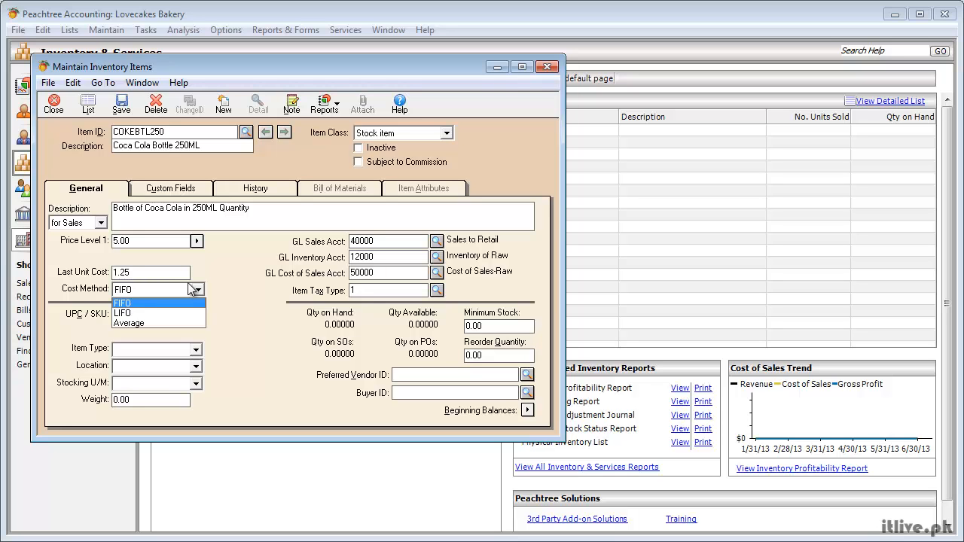
left_click(217, 276)
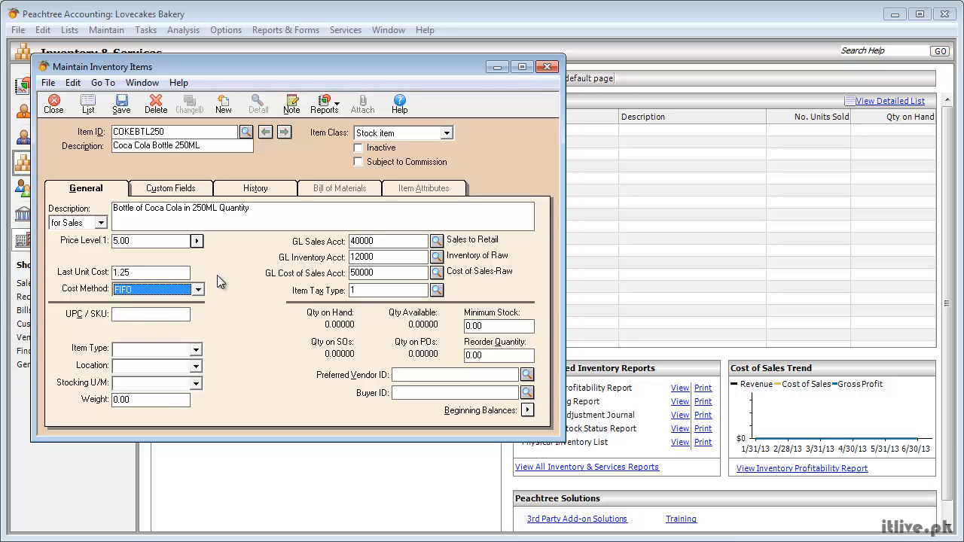
left_click(172, 273)
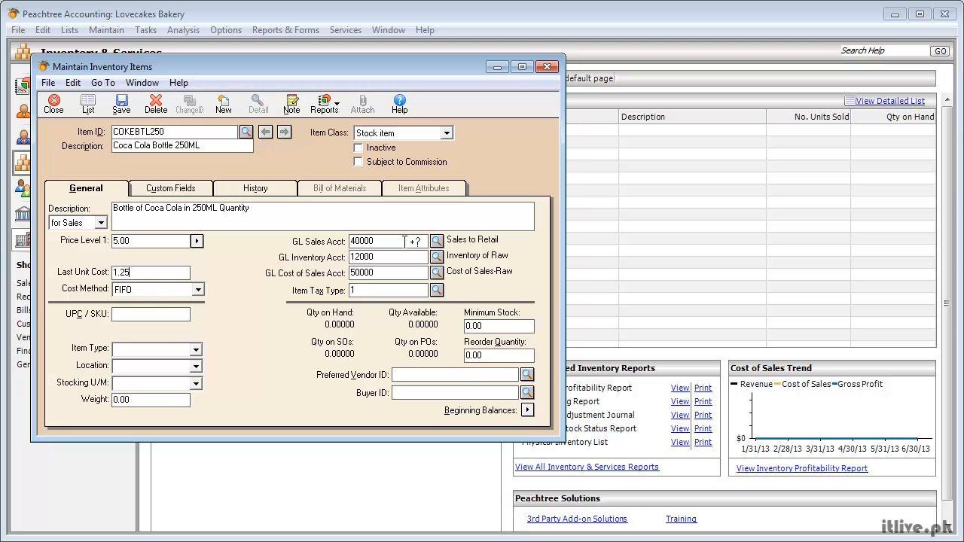
- Choose 40000 Sales to Retail Customers as the GL sales account and review the item tax types
left_click(436, 241)
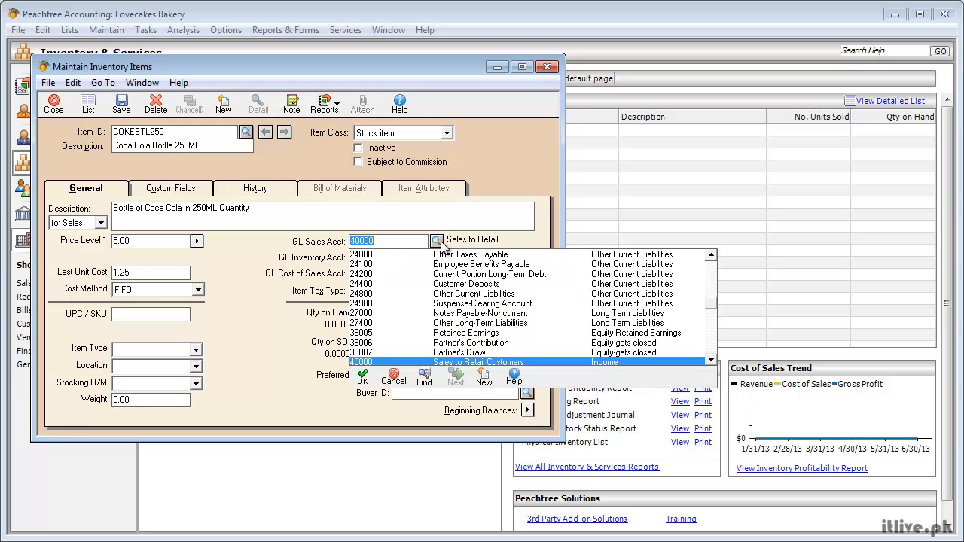
double_click(468, 363)
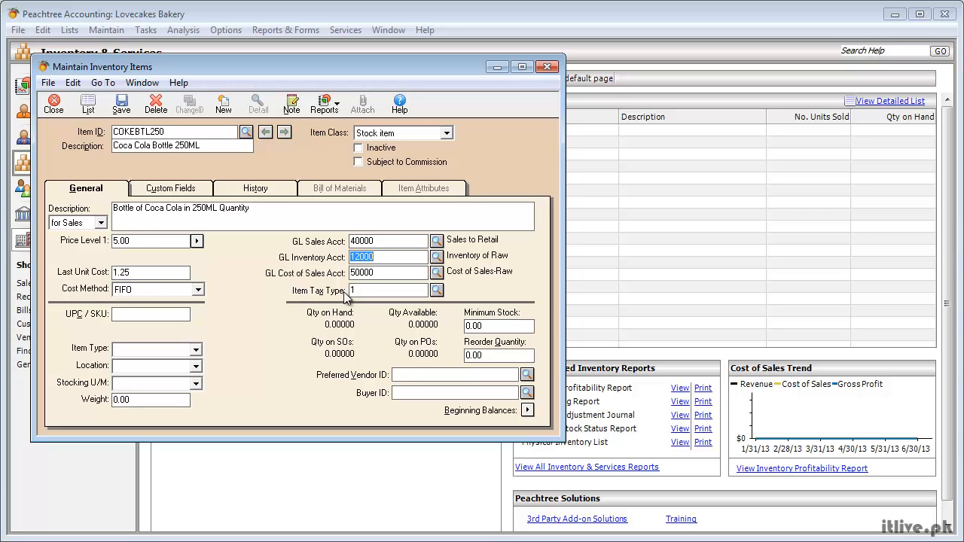
left_click(438, 291)
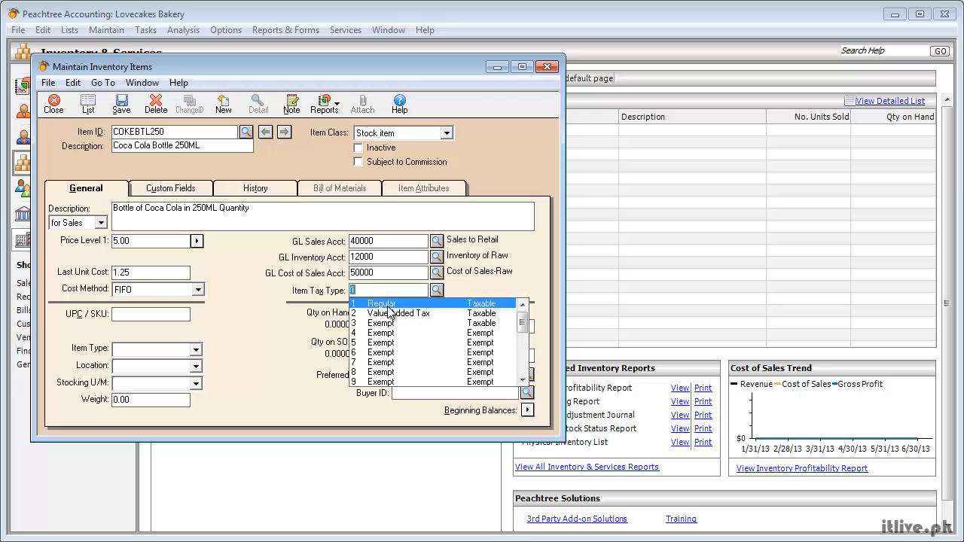
left_click(483, 280)
left_click(118, 315)
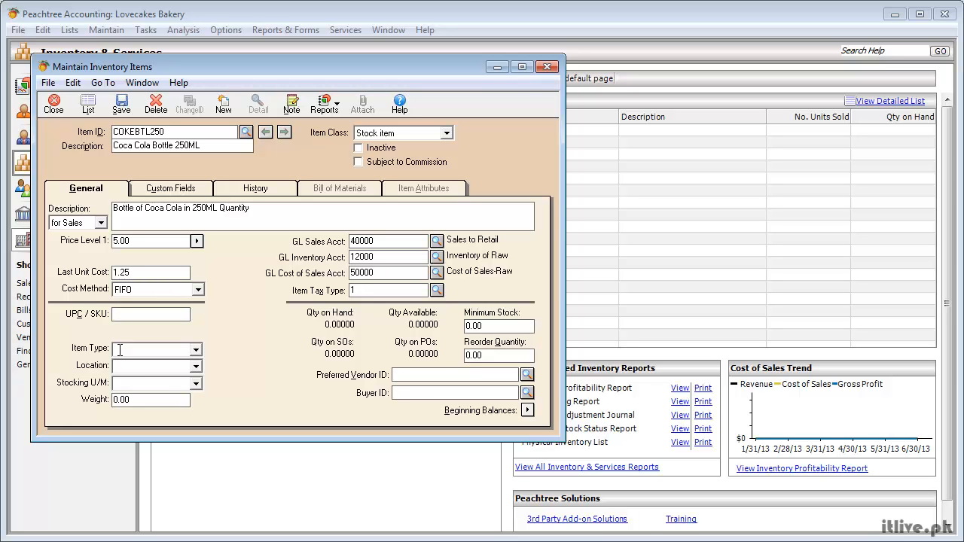
left_click(120, 350)
left_click(499, 358)
left_click_drag(499, 358, 459, 355)
- Check the vendor and buyer lookup lists and enter DRINKS as the item's Preferred Vendor ID
left_click(527, 375)
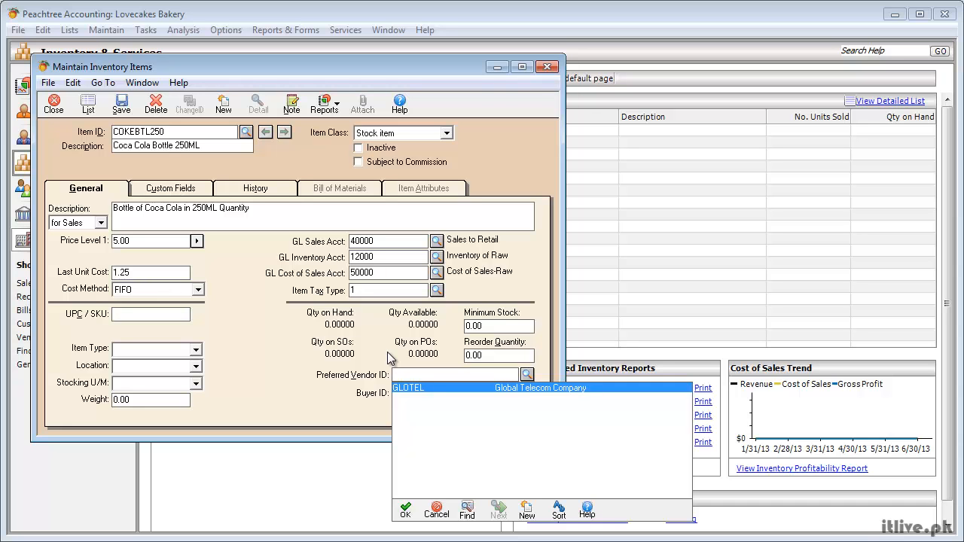
left_click(439, 510)
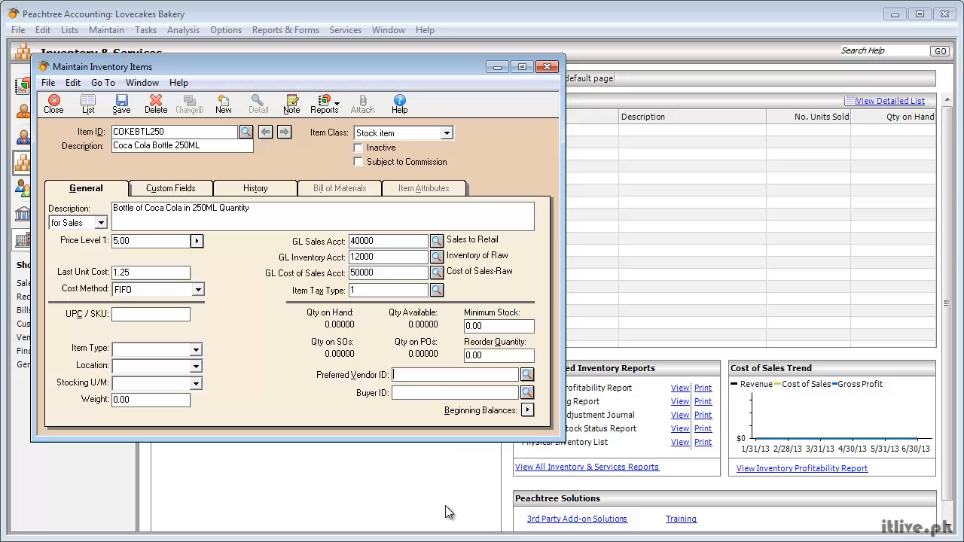
left_click(418, 395)
left_click(528, 393)
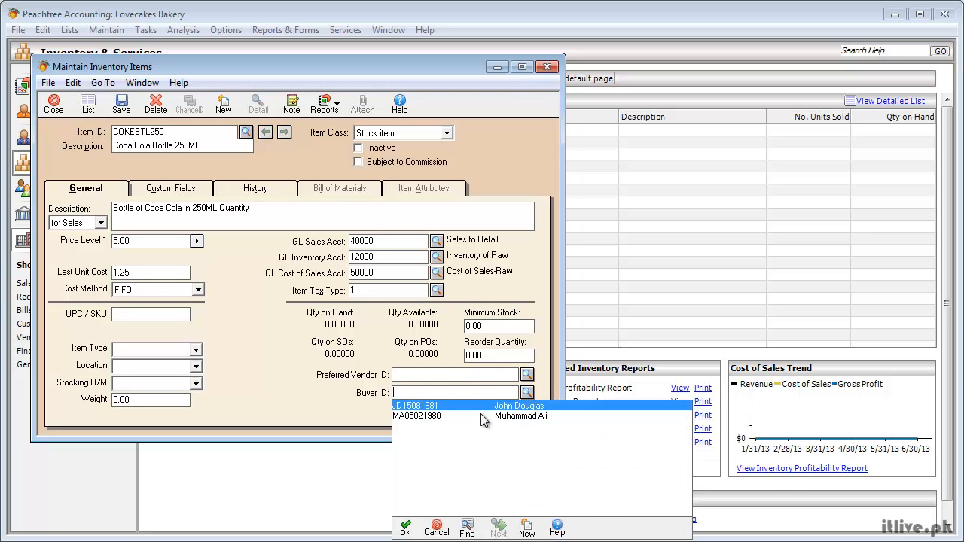
key("Escape")
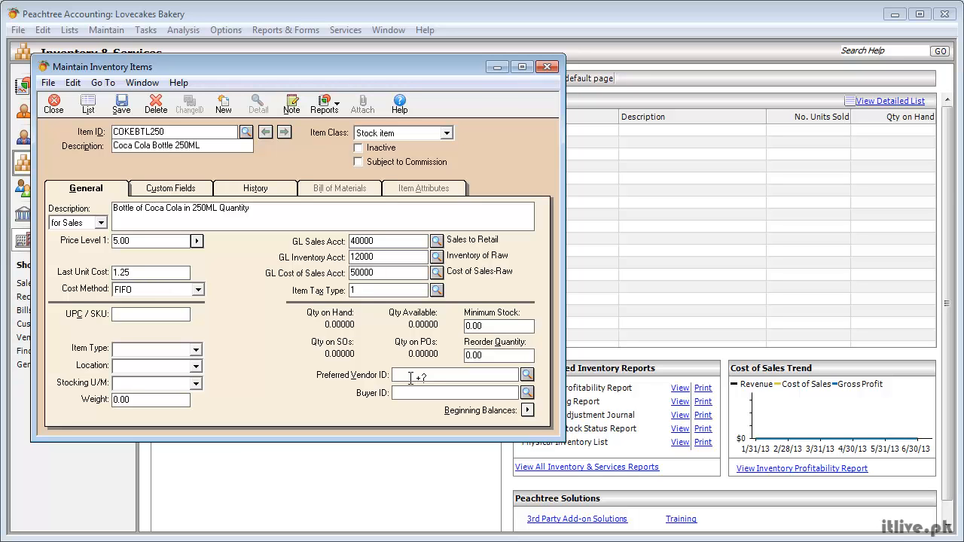
type("DRINKS")
- Review the item's custom fields and period history, and return to its general details
left_click(192, 194)
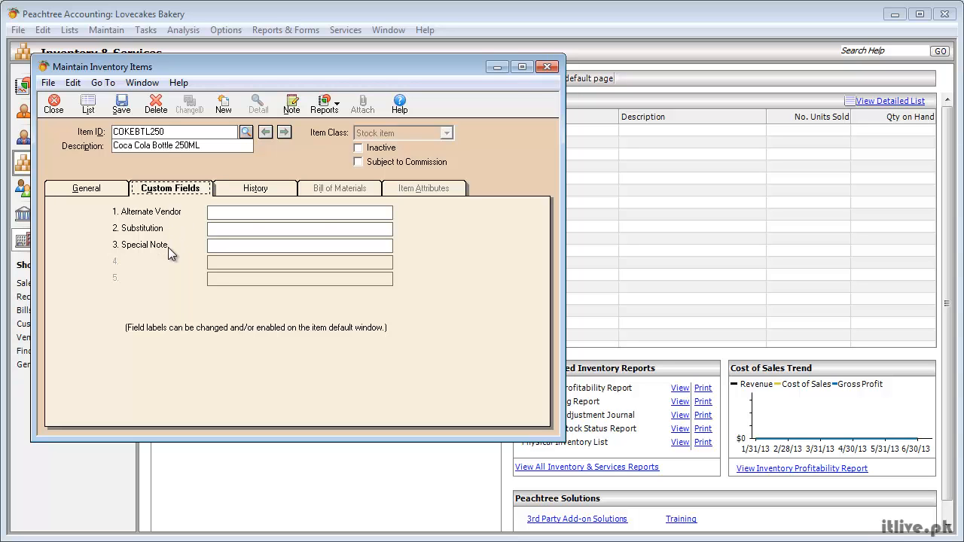
left_click(264, 193)
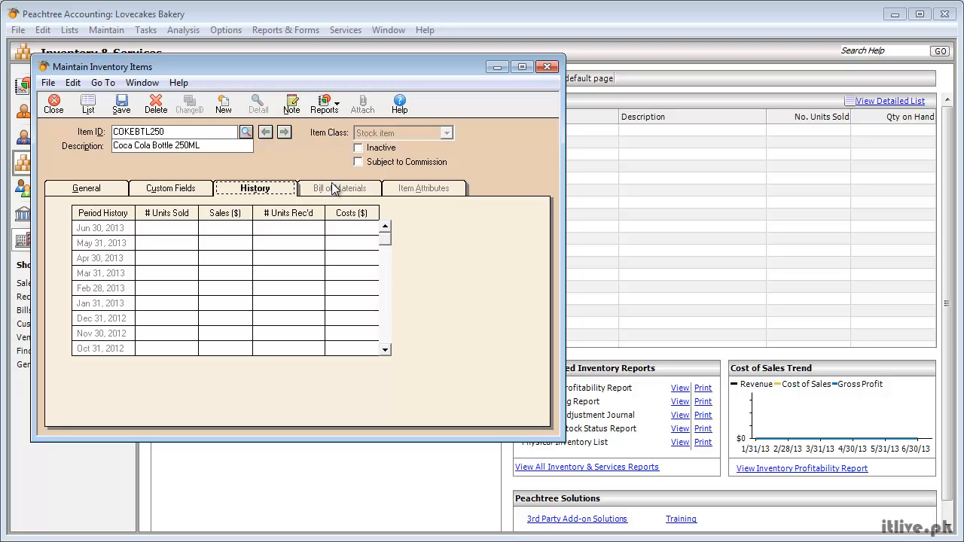
left_click(102, 188)
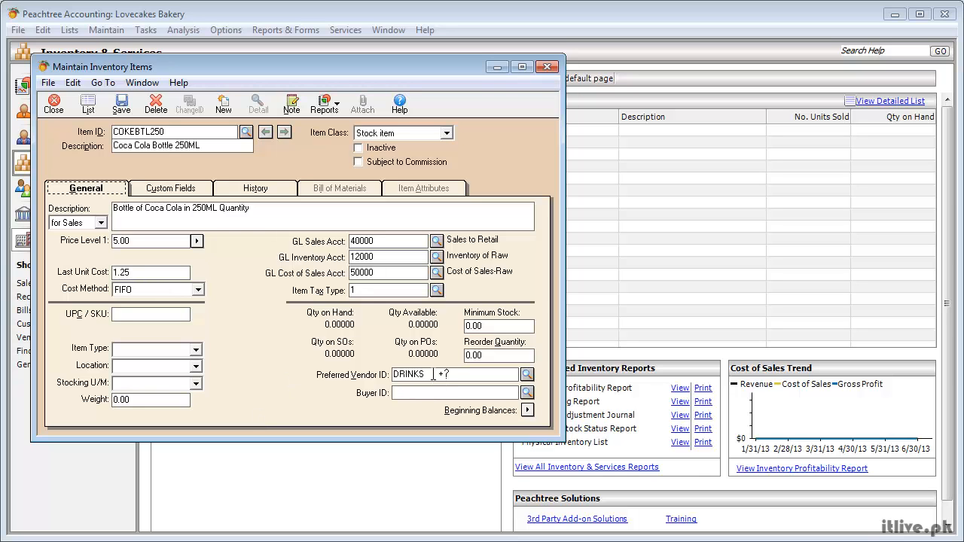
- Save the stock item, set up the missing DRINKS vendor record and name the vendor Drinks Distributor
left_click(123, 108)
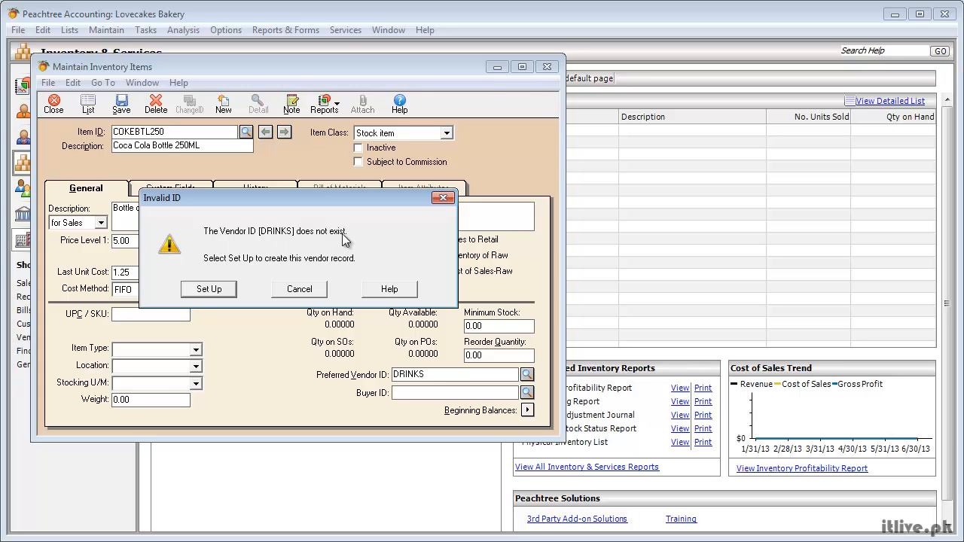
left_click(210, 289)
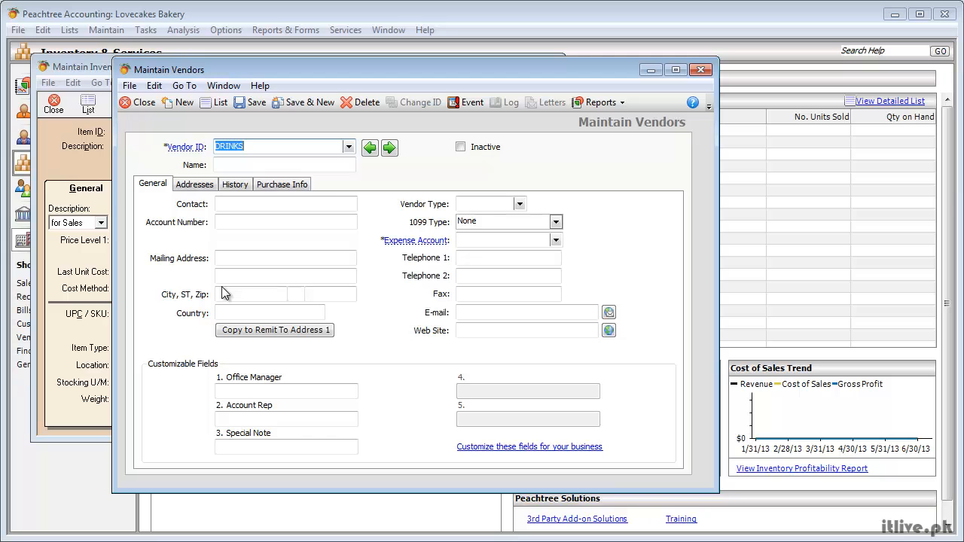
left_click(227, 165)
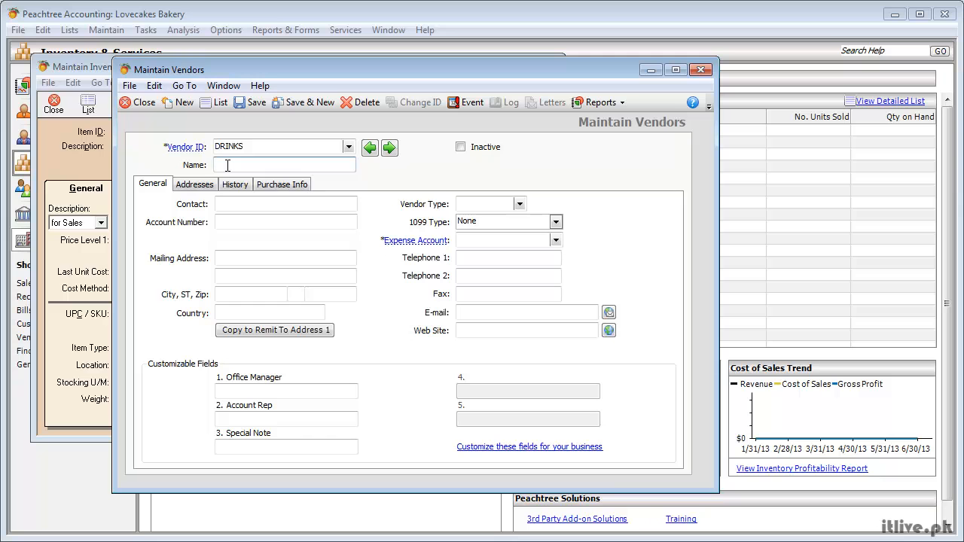
type("Drinks")
type(" Dr")
type("istributor")
key("Tab")
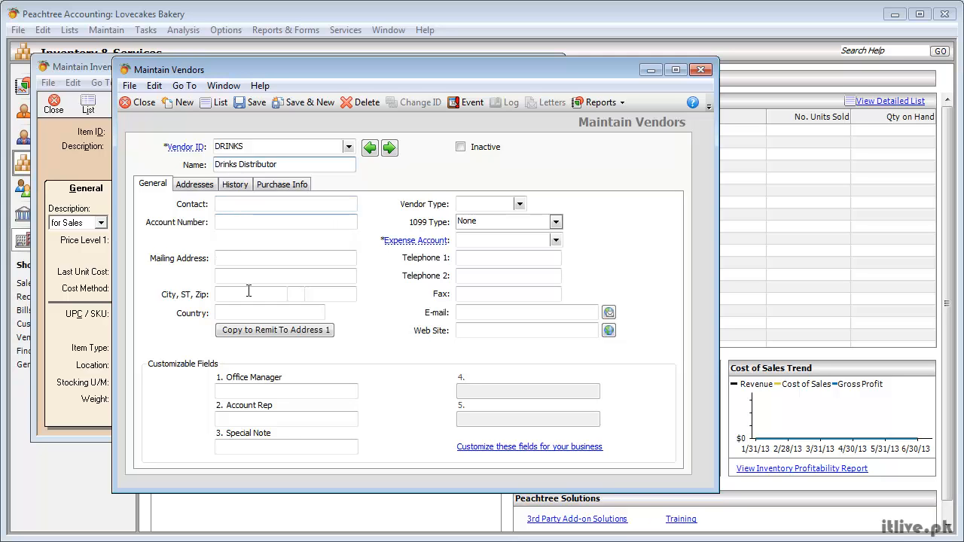
- Enter PRODUCT as the DRINKS vendor's Vendor Type and check the existing vendor types
left_click(503, 203)
type("P")
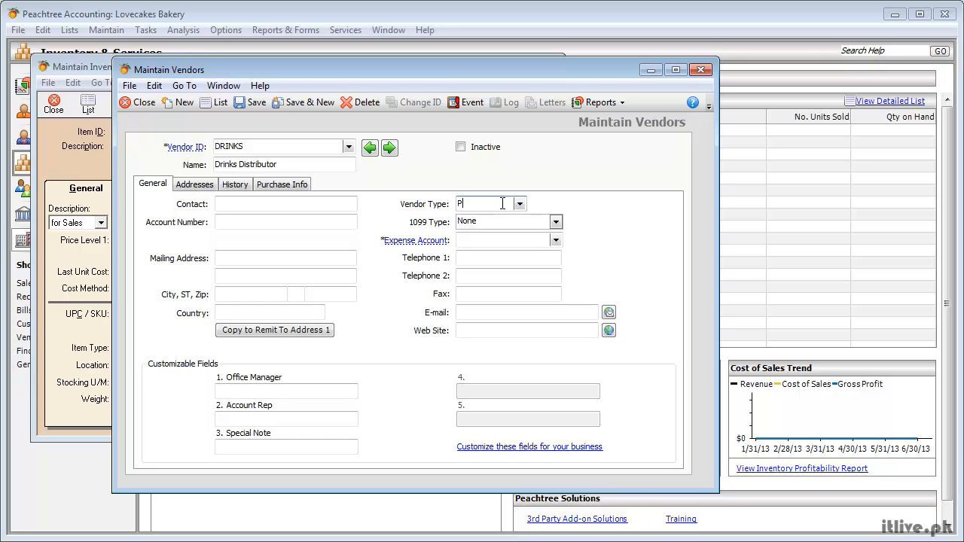
type("RODUCT")
left_click(520, 204)
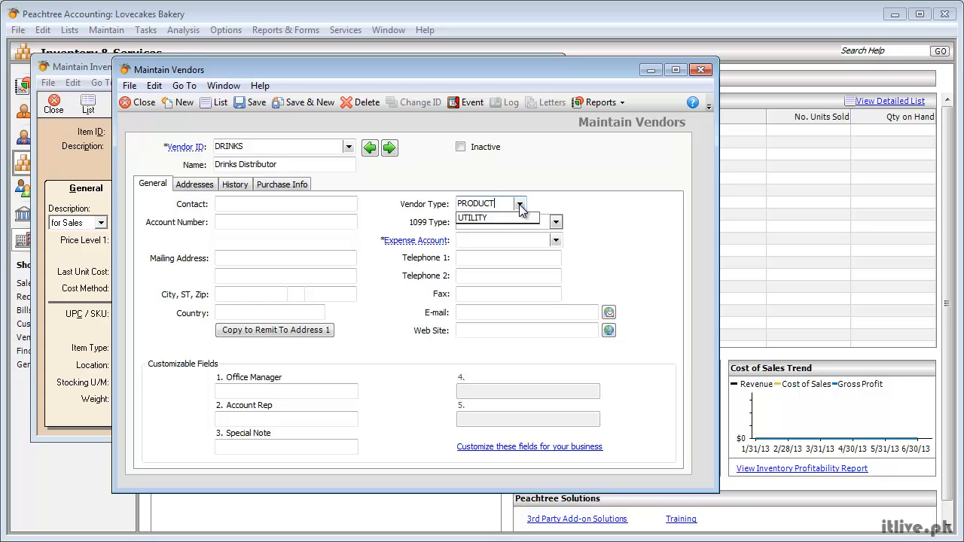
left_click(555, 168)
- Search the account list for inventory, look through it, and set the vendor's Expense Account to 60000 Default Purchase Expense
left_click(559, 238)
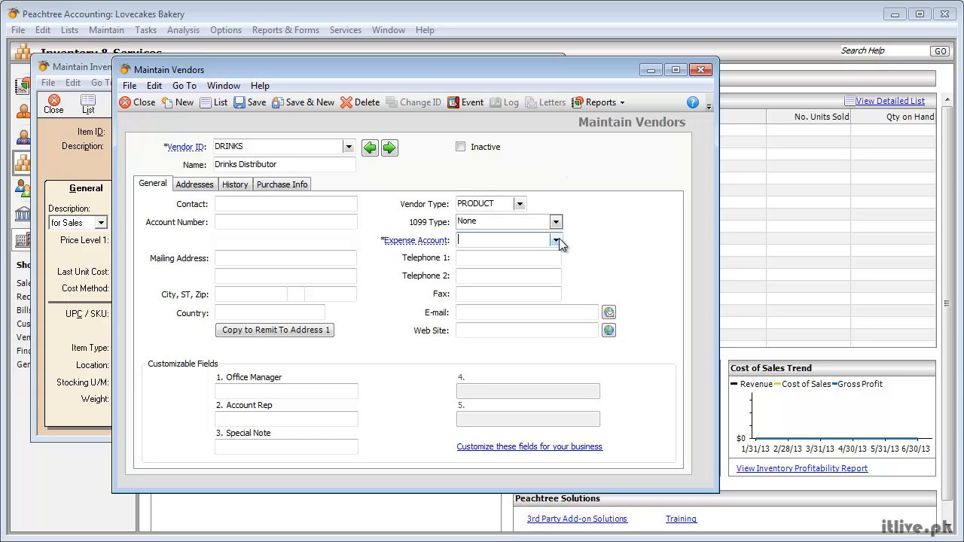
left_click(559, 238)
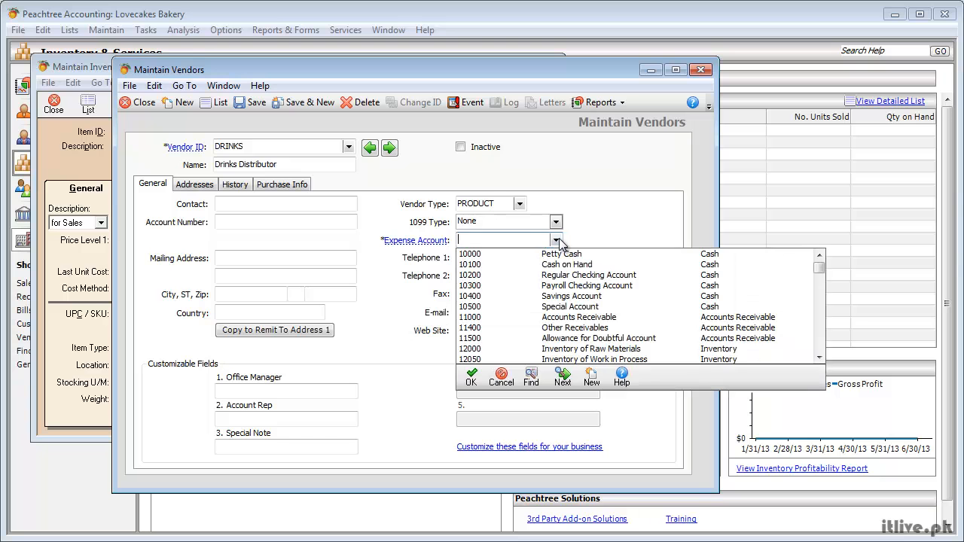
left_click(531, 383)
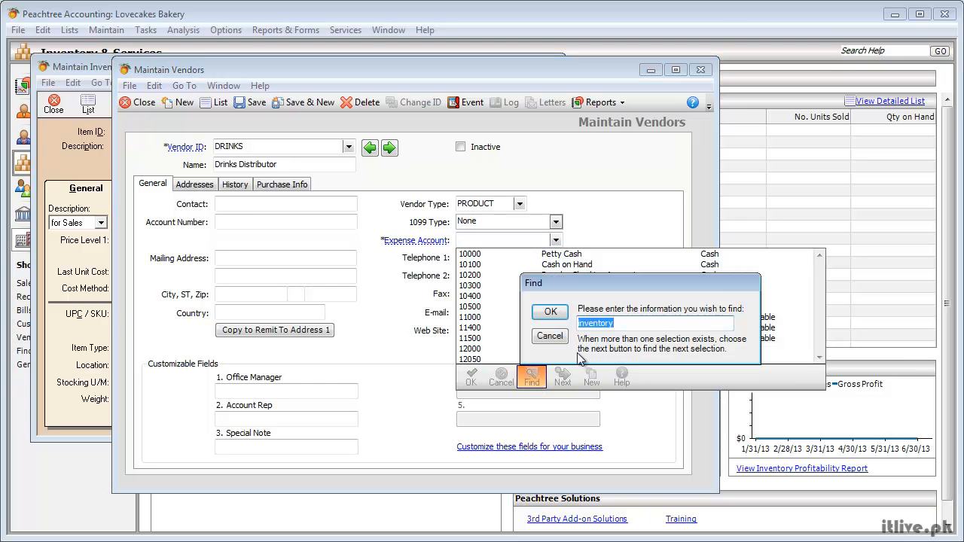
left_click(536, 317)
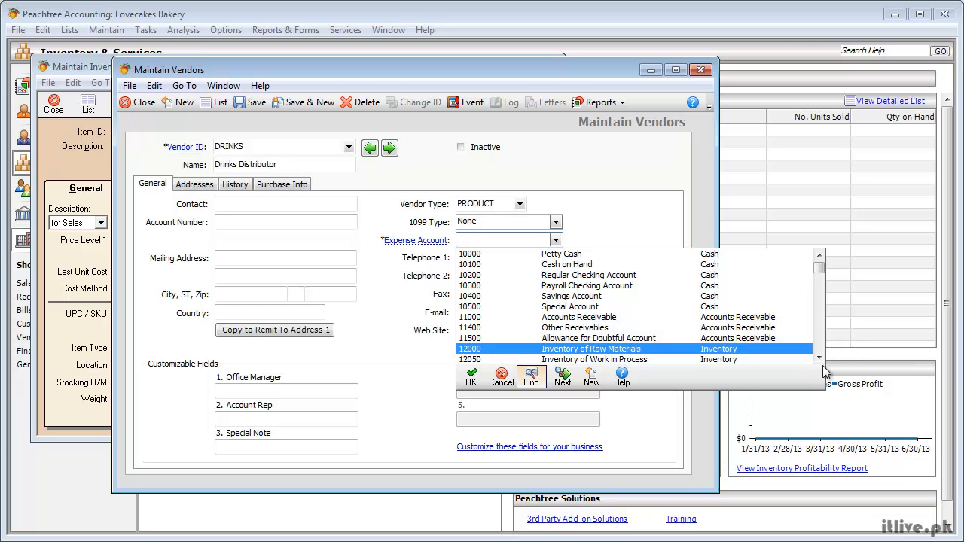
left_click(819, 357)
left_click(819, 357)
left_click(819, 357)
left_click(820, 357)
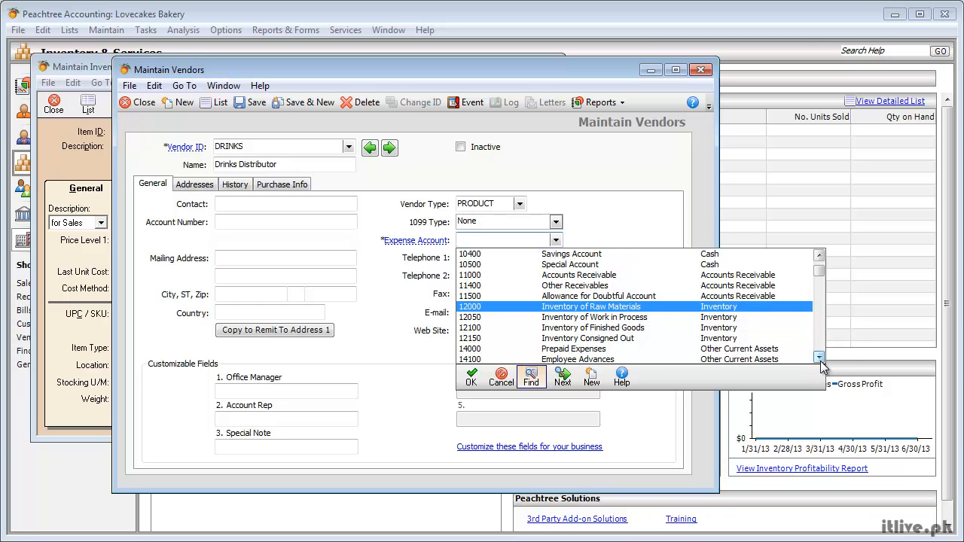
left_click(819, 357)
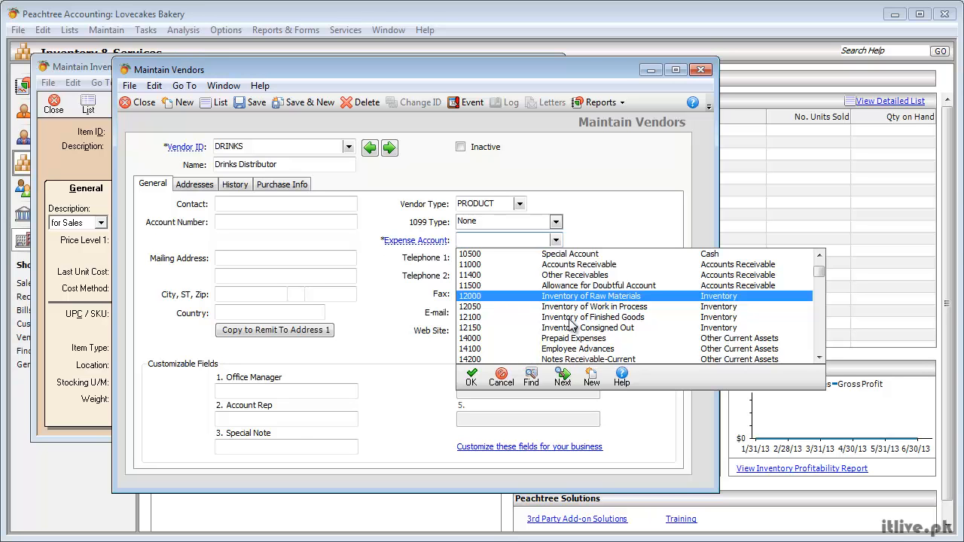
scroll(573, 324, "down", 2)
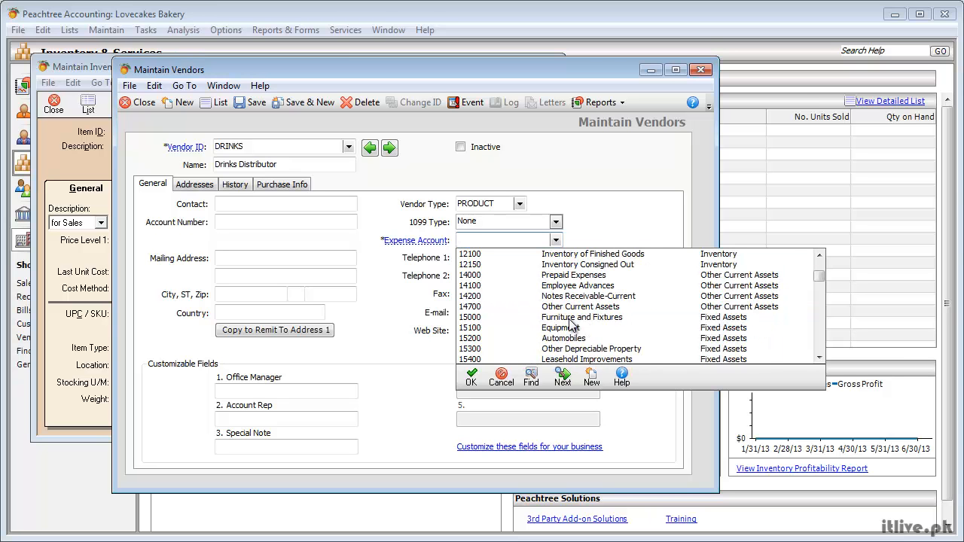
scroll(571, 324, "down", 20)
scroll(570, 322, "down", 3)
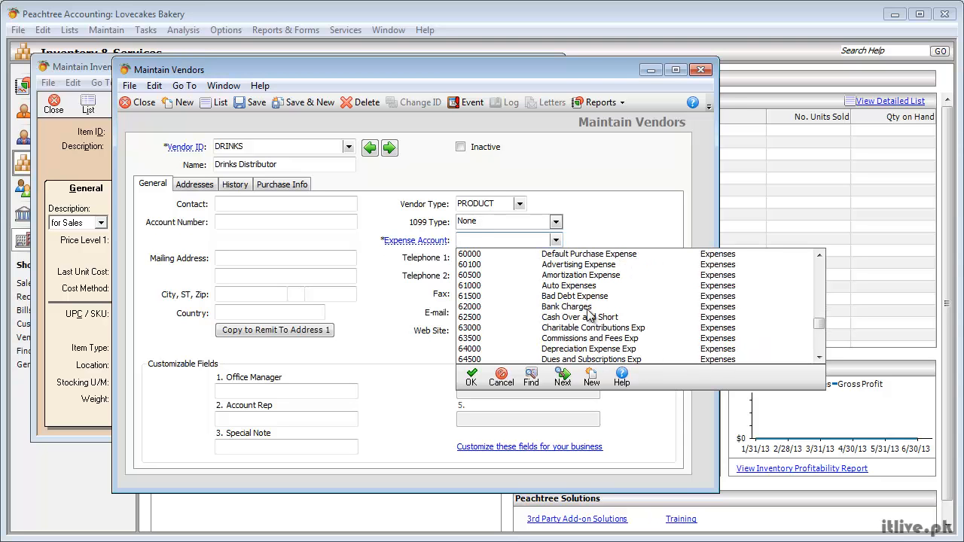
left_click(579, 255)
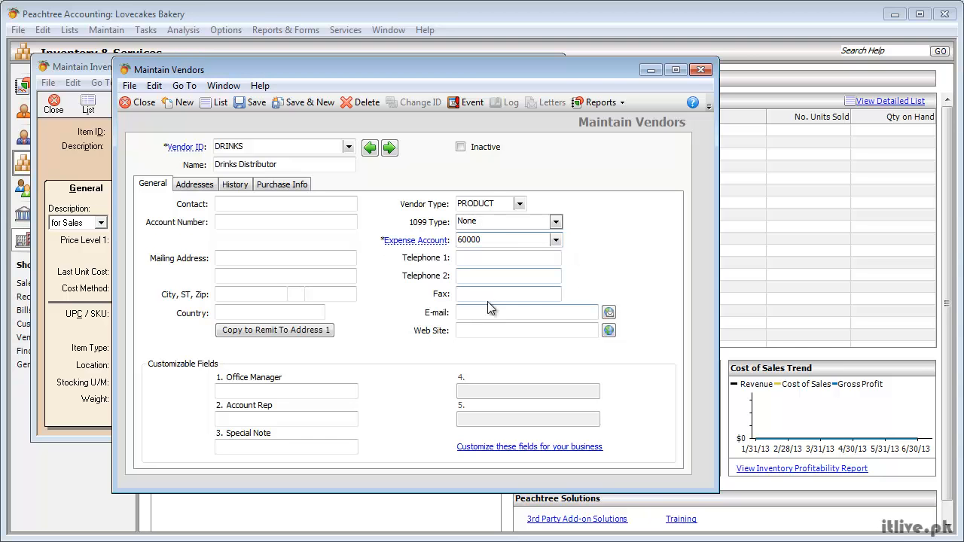
- Review the vendor's addresses, history and purchase information, and save and close the vendor record
left_click(195, 185)
left_click(236, 186)
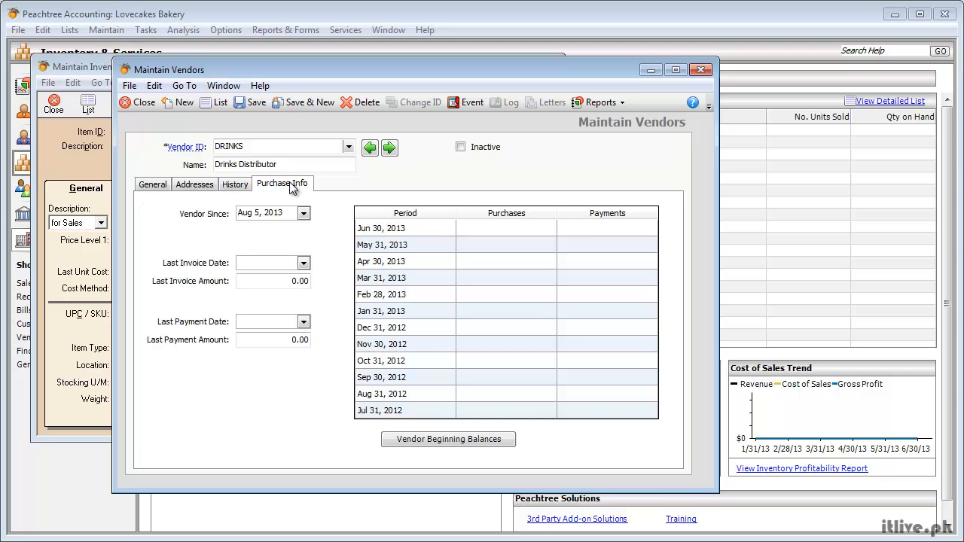
left_click(290, 185)
left_click(153, 184)
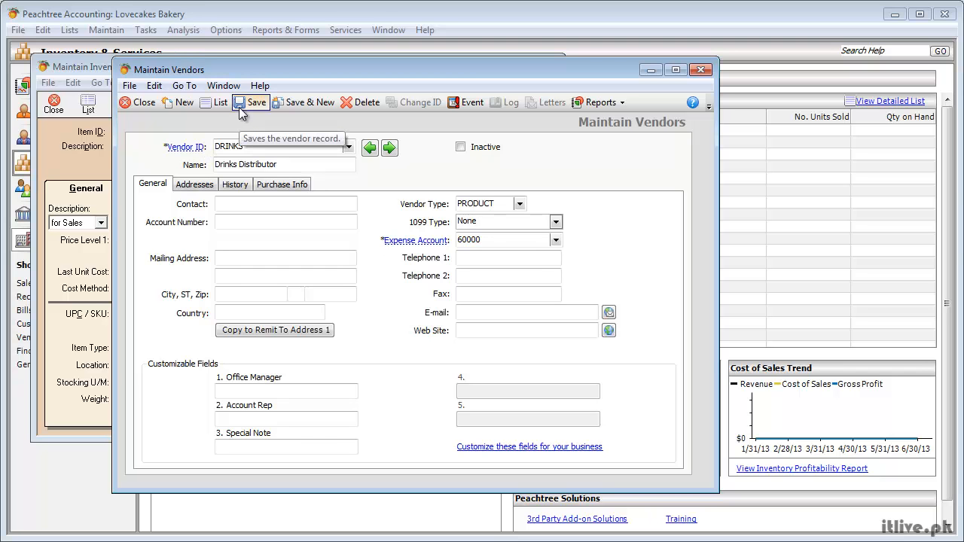
left_click(239, 107)
left_click(154, 103)
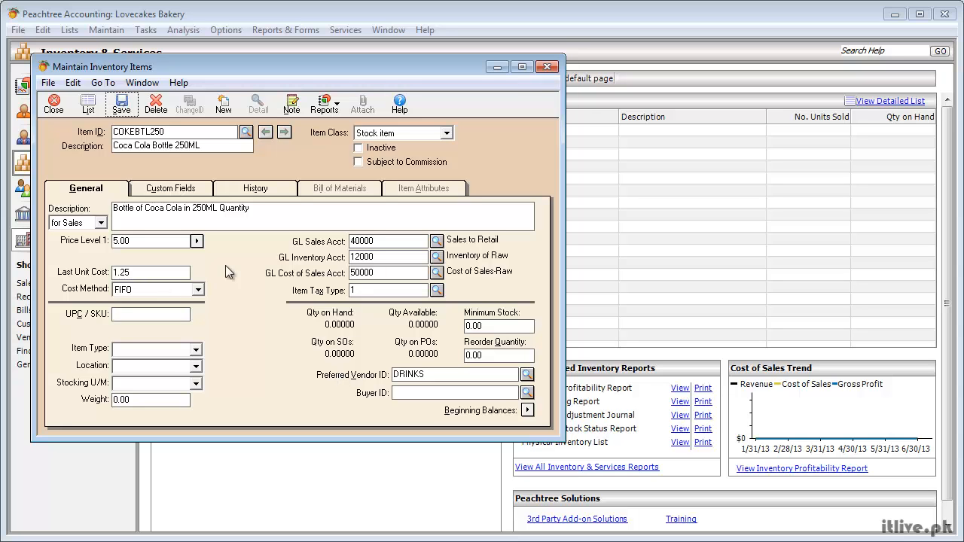
- Save and close the COKEBTL250 stock item, and refresh the inventory overview
left_click(119, 110)
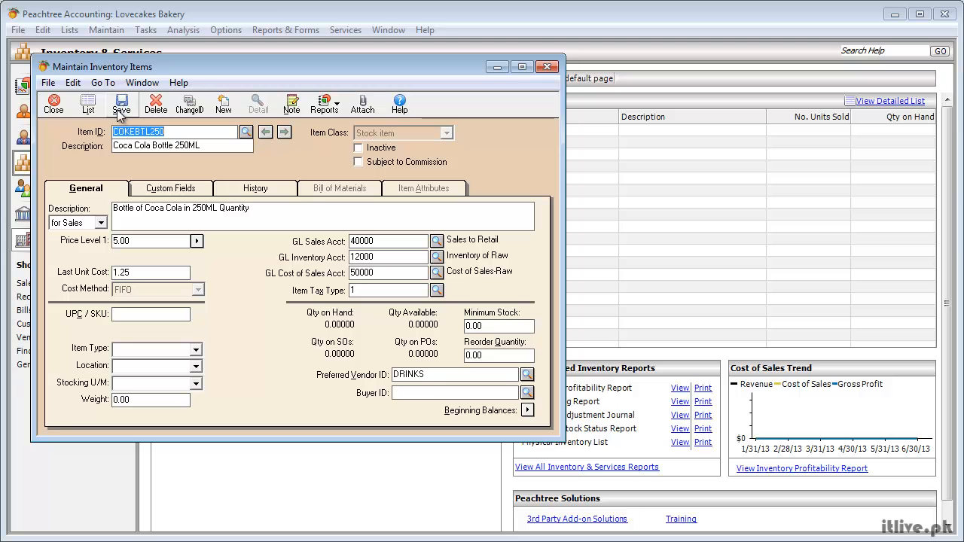
left_click(56, 115)
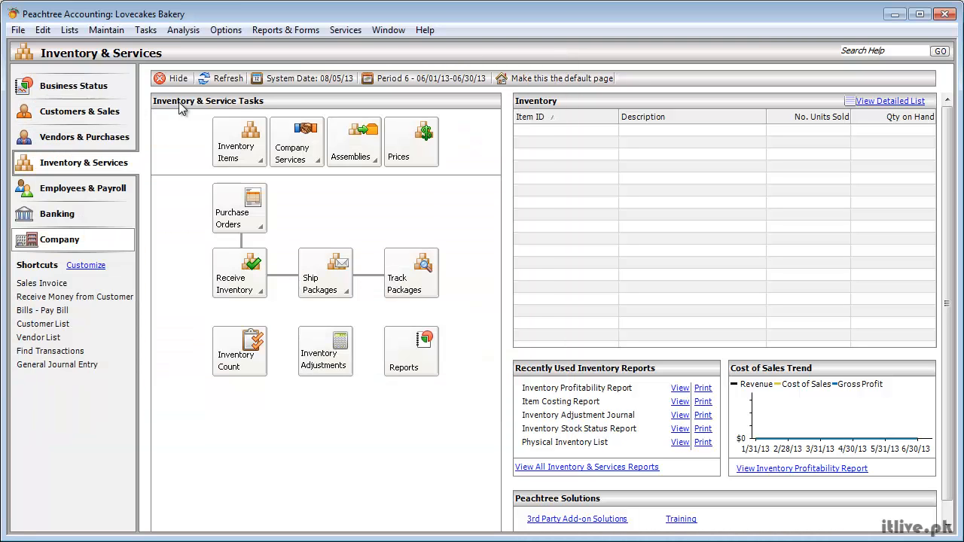
left_click(203, 80)
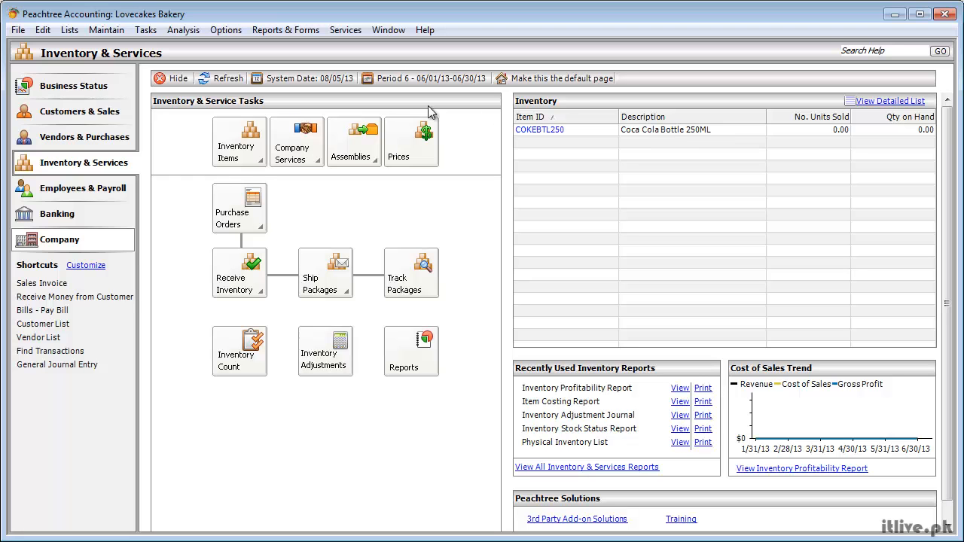
- Start a new inventory item with ID PARTY1, description Party Arrangements Service and item class Service
left_click(234, 154)
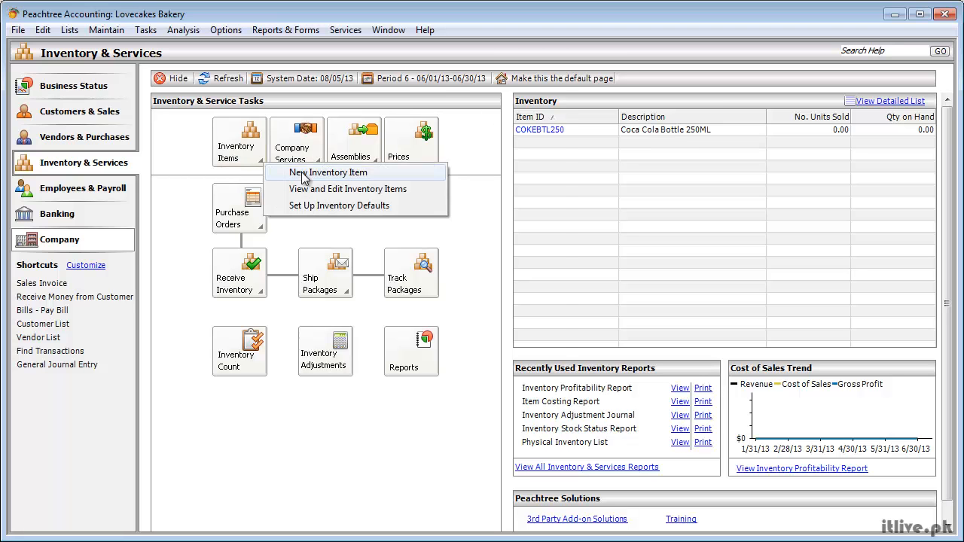
left_click(302, 173)
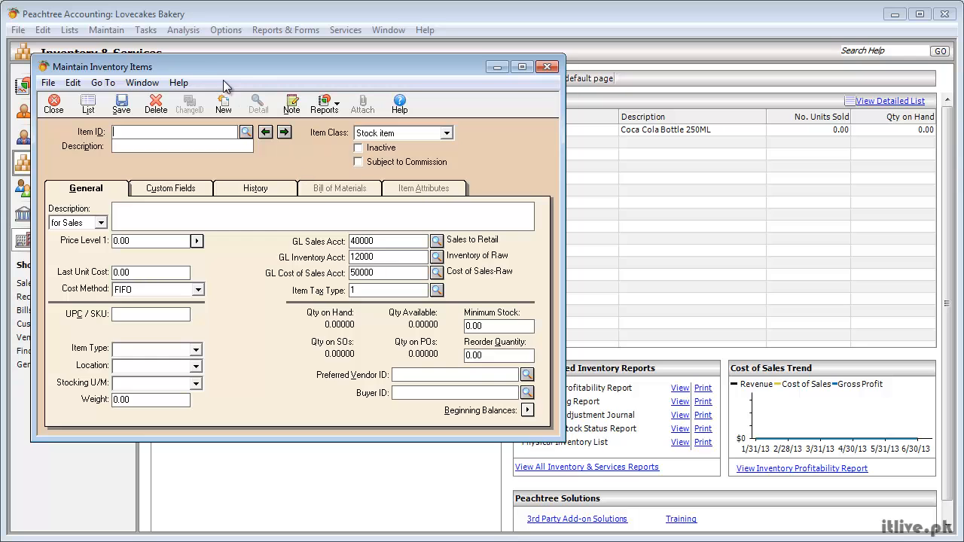
left_click_drag(210, 72, 290, 94)
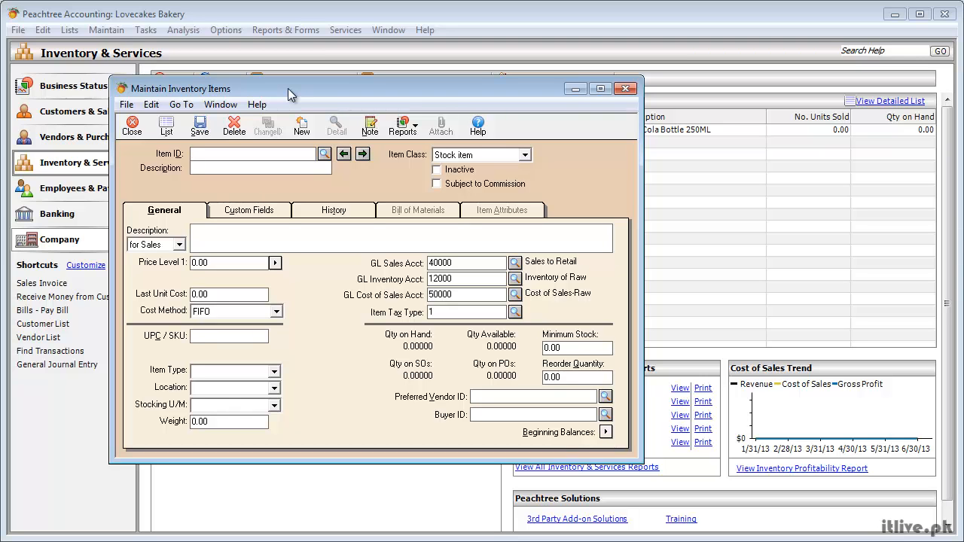
type("PARTY1")
key("Tab")
type("Party Arrangem")
type("ents Service")
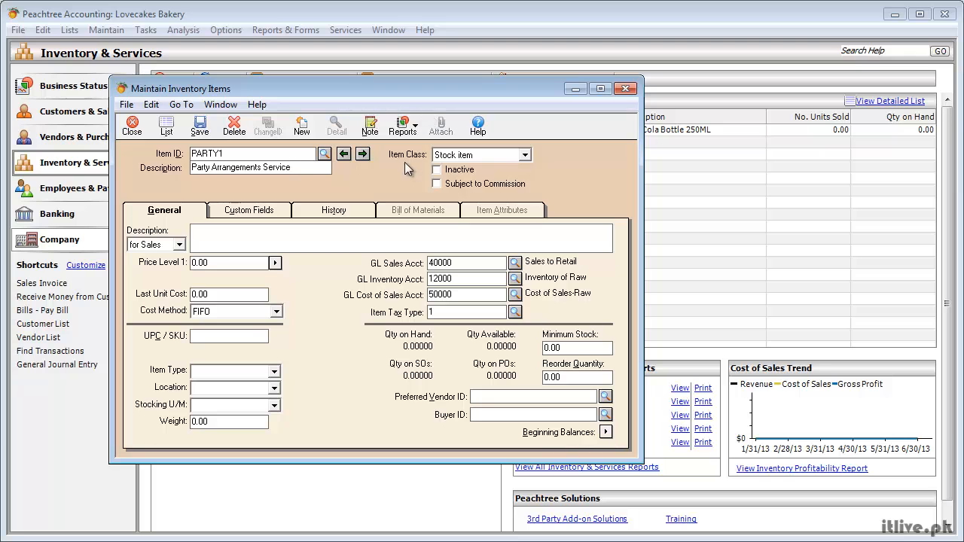
left_click(525, 155)
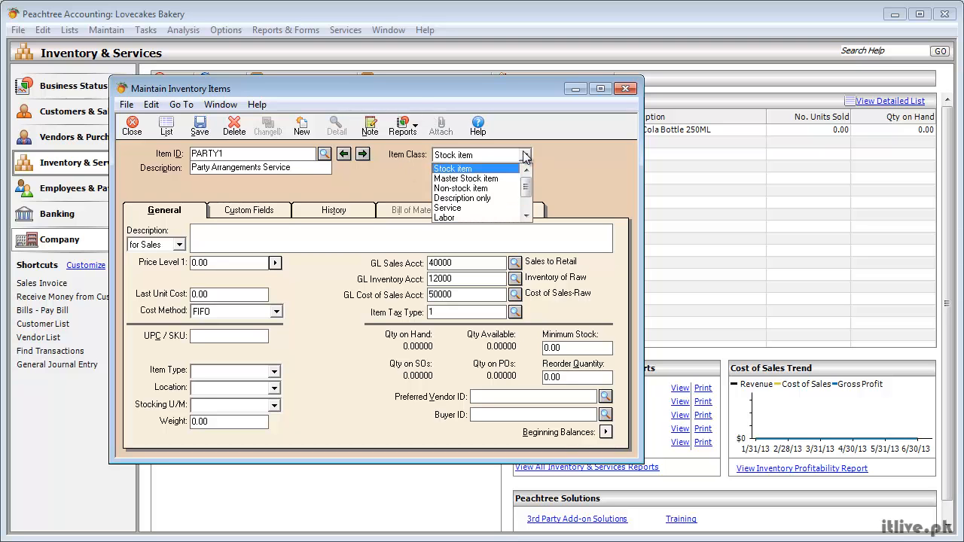
left_click(486, 208)
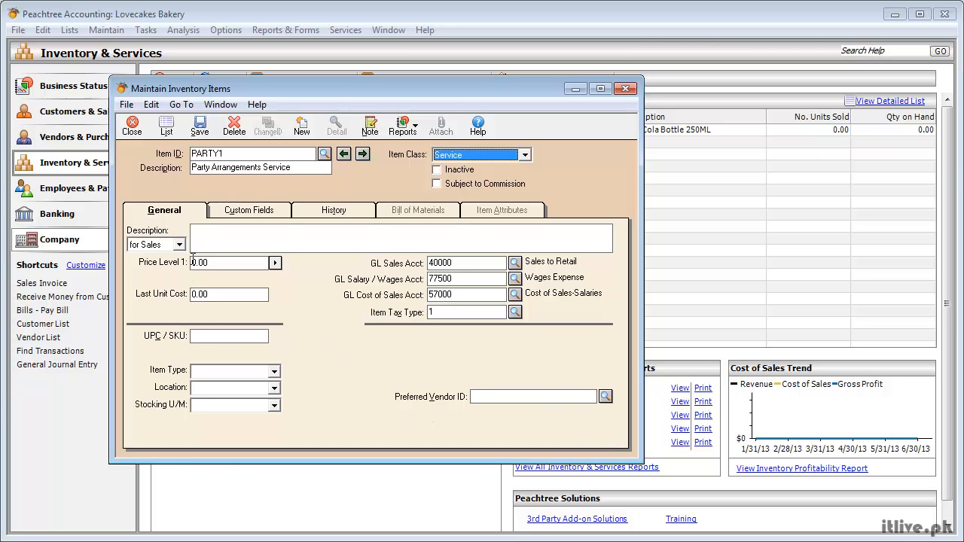
- Enter the sales description "Party Arrangement Services for customers, Level 1 - Basic" for the service item
left_click(240, 236)
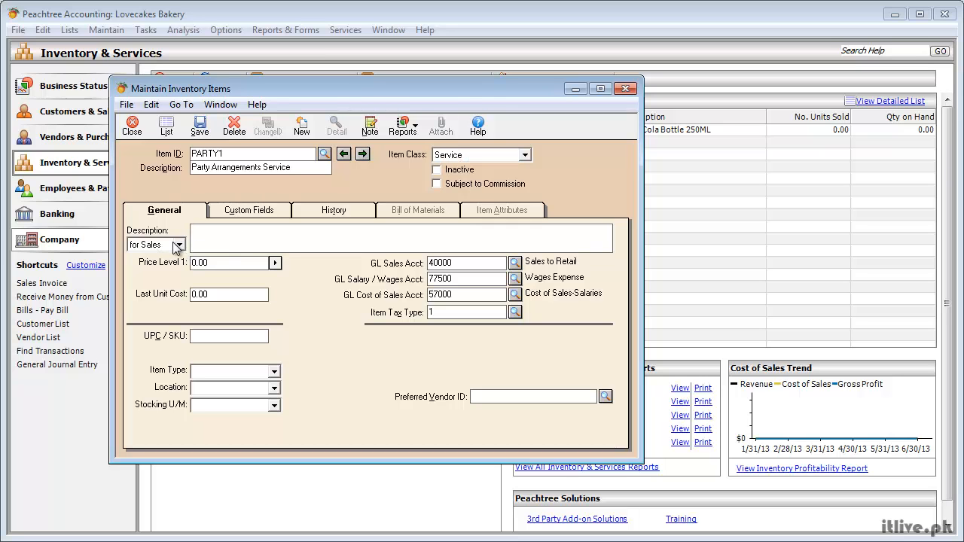
left_click(178, 247)
left_click(213, 243)
left_click(213, 243)
type("Party Arrangemne")
type("t")
key("BackSpace")
key("BackSpace")
key("BackSpace")
type("ent Services for customers.")
key("BackSpace")
type(", Level 1")
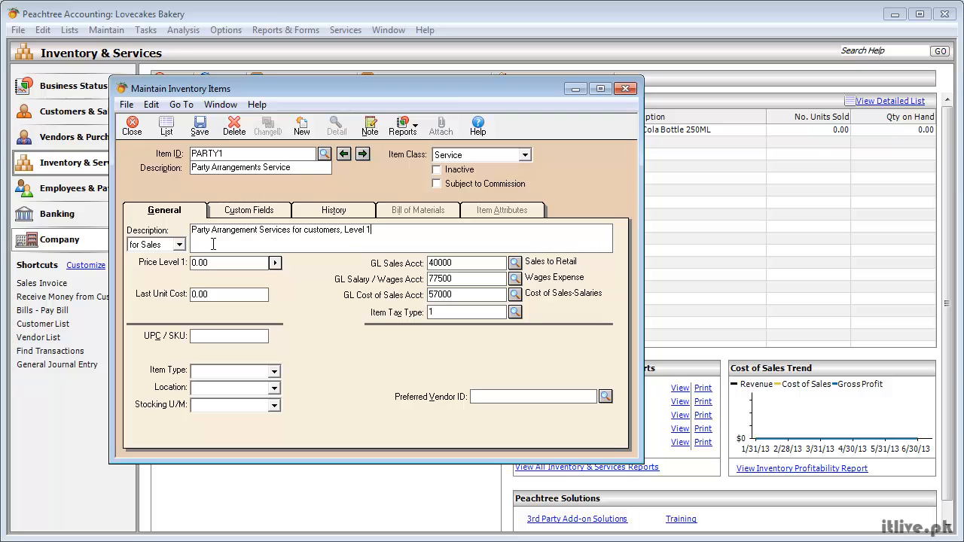
type(" - Basic")
- Set the PARTY1 service's Price Level 1 to 250.00
left_click(224, 265)
type("250")
left_click(245, 299)
- Look through the GL sales accounts and enter 40700 as the service item's GL Sales Acct
left_click(515, 264)
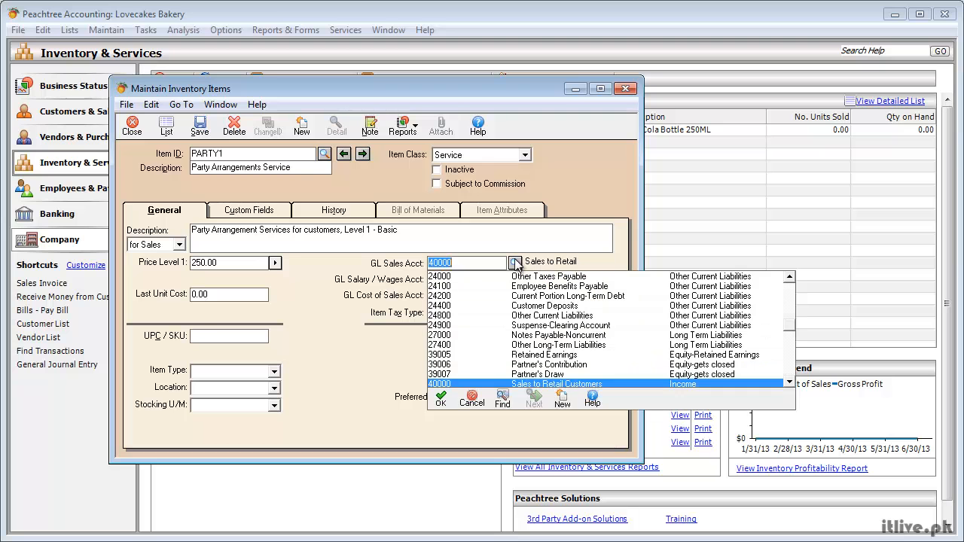
scroll(591, 353, "down", 2)
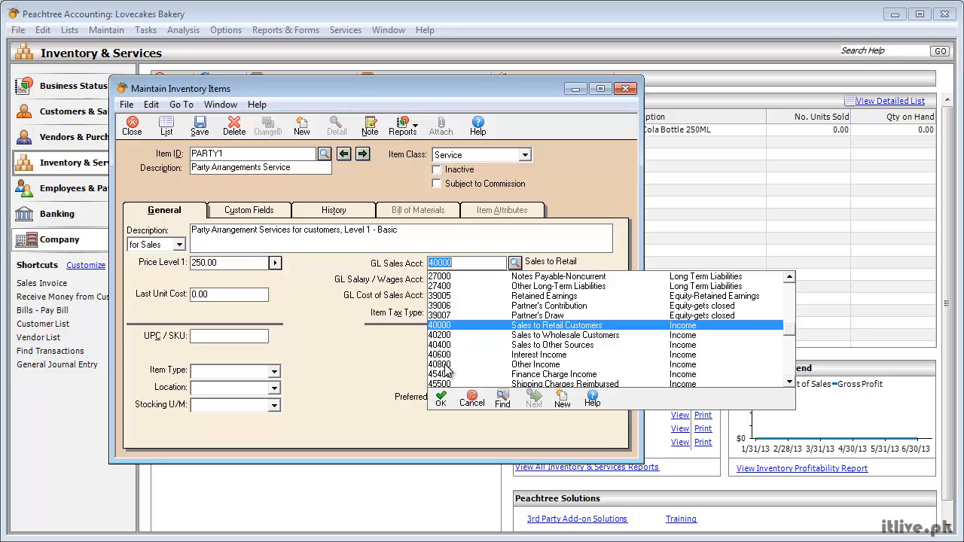
left_click(476, 262)
key("Escape")
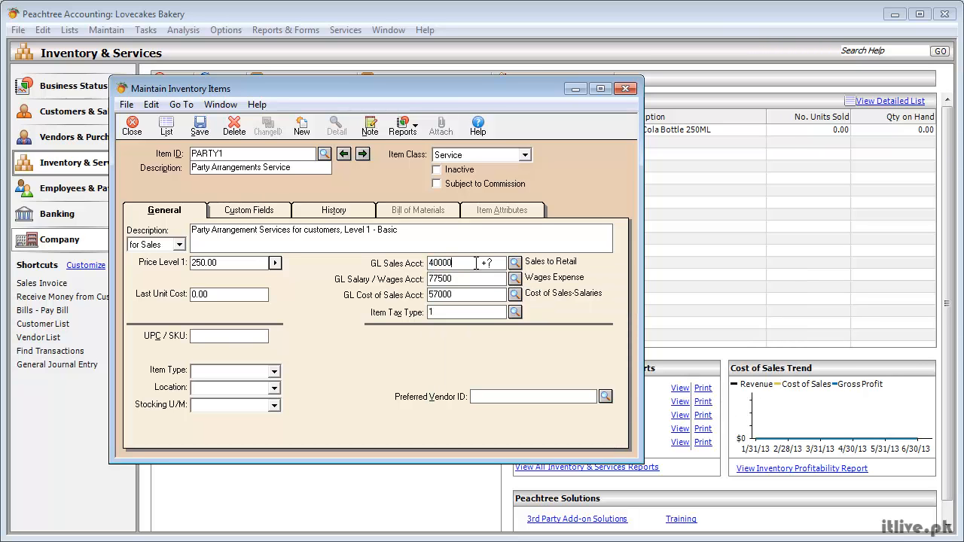
key("BackSpace")
key("BackSpace")
key("BackSpace")
type("700")
key("Tab")
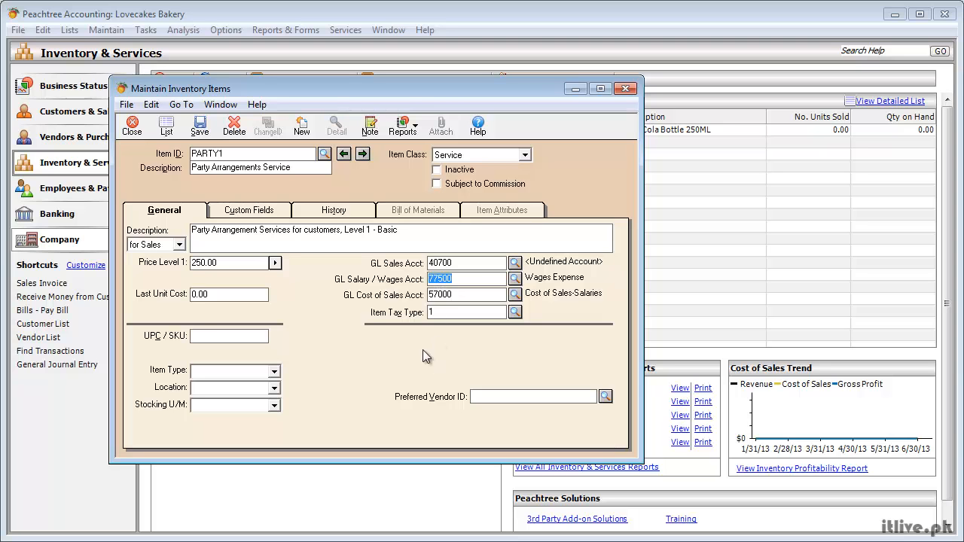
- Review the service item's custom fields and period history, and return to its general details
left_click(263, 215)
left_click(339, 214)
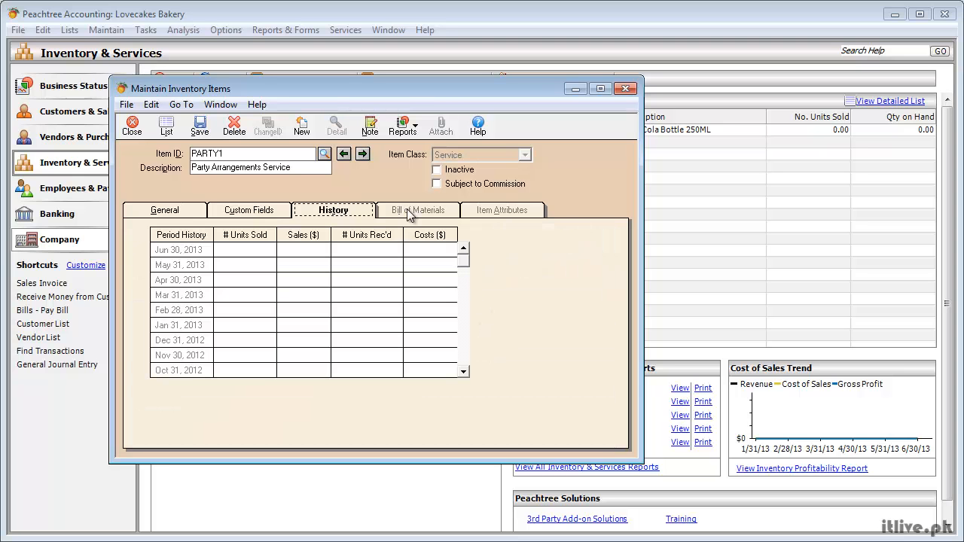
left_click(187, 213)
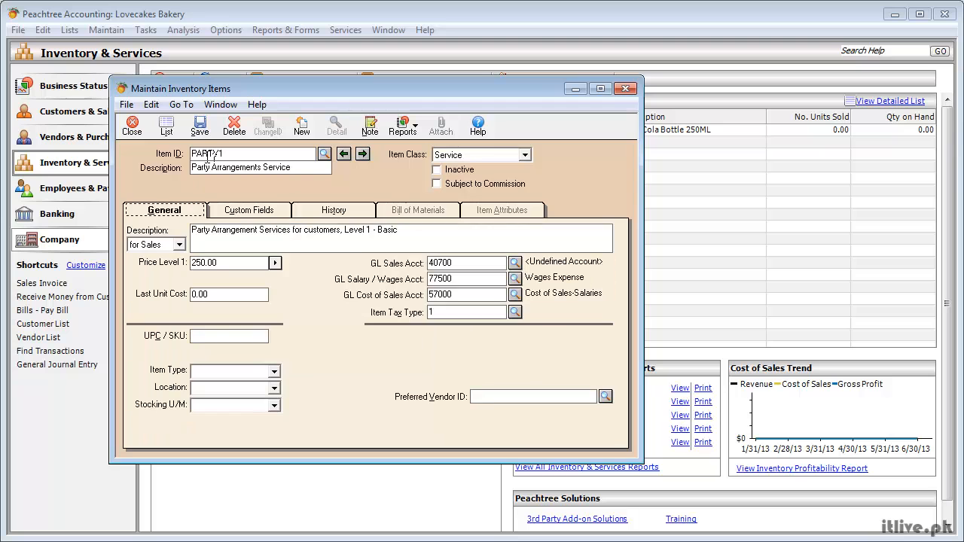
- Start saving the PARTY1 item and set up the missing GL account 40700 with the description "Party Arrangements"
left_click(199, 127)
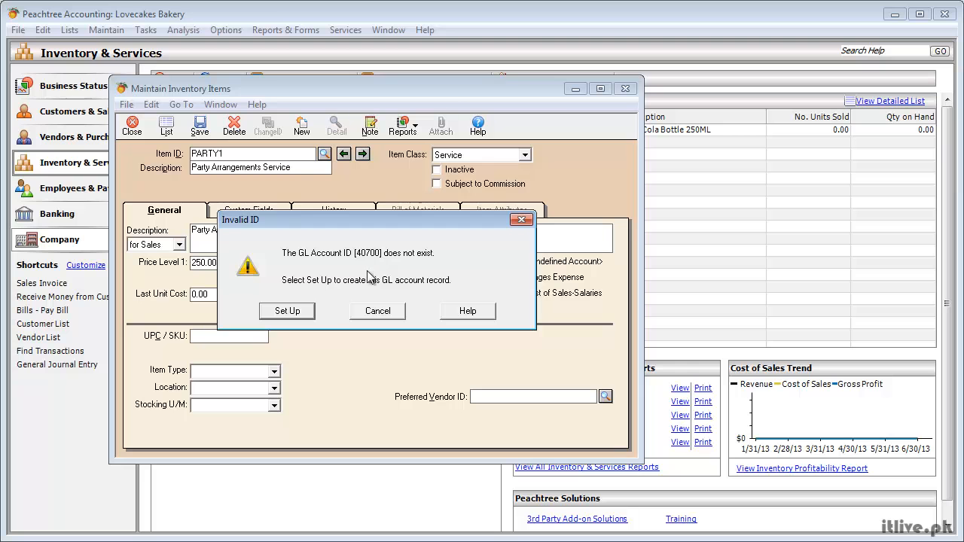
left_click(300, 312)
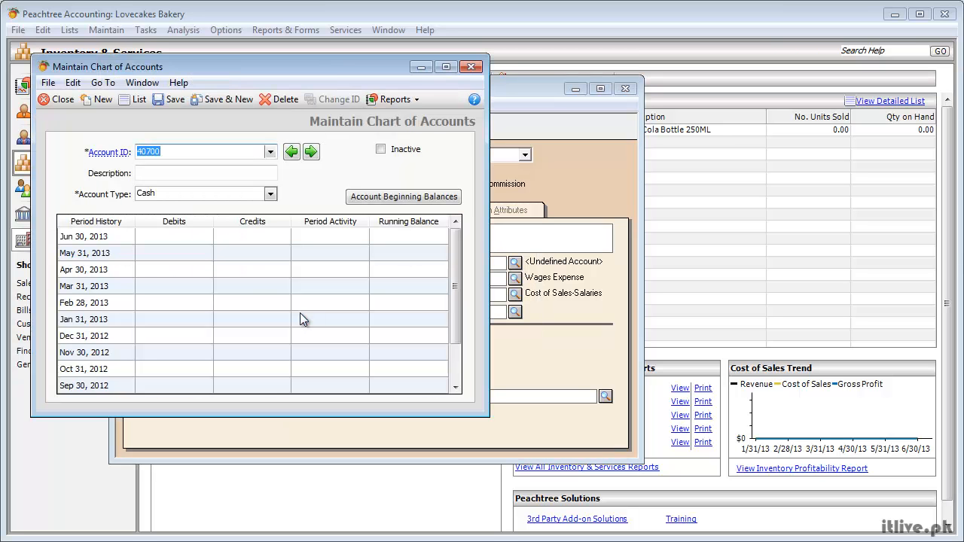
left_click(177, 178)
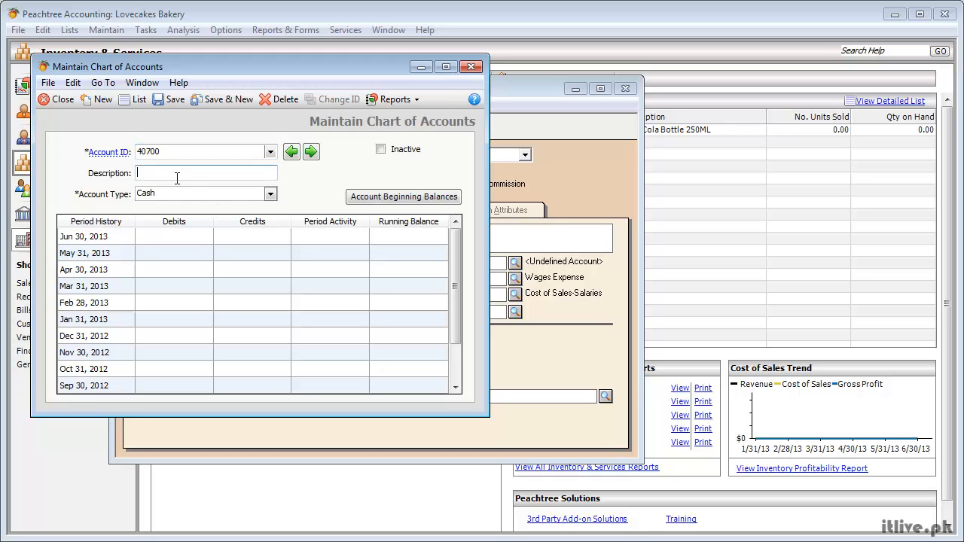
type("Party Arrangements")
- Set account 40700's type to Income, then save and close the account record
left_click(203, 193)
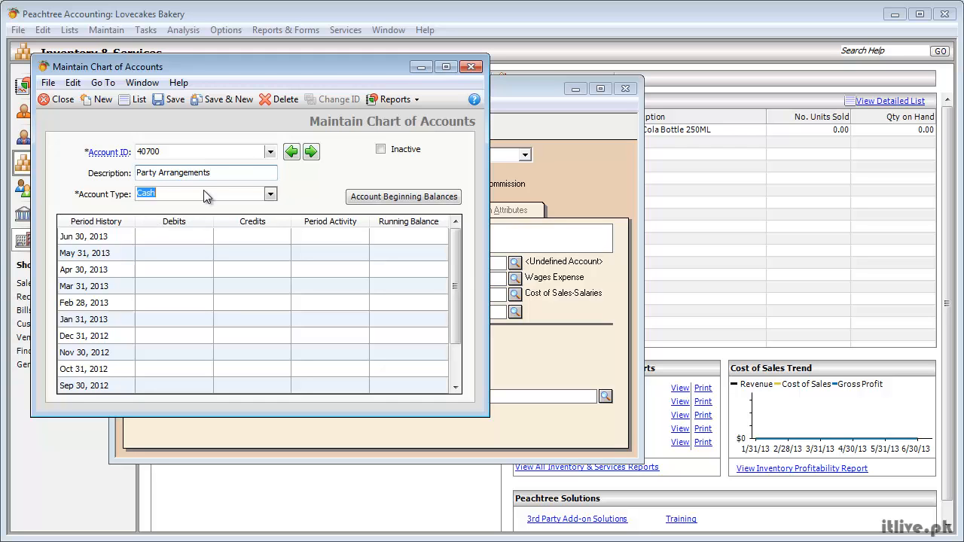
key("Down")
key("Down")
key("Down")
key("Down")
key("Down")
key("Down")
key("Down")
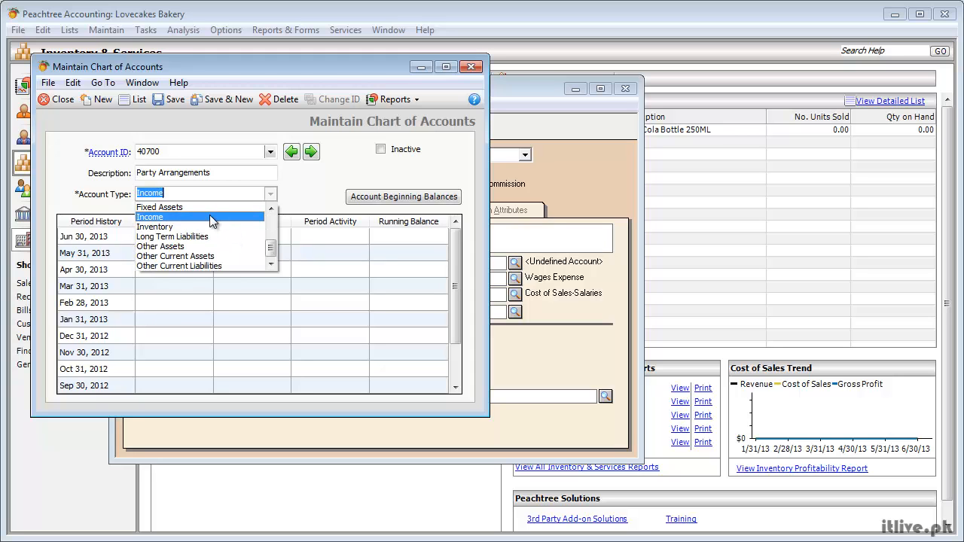
left_click(210, 214)
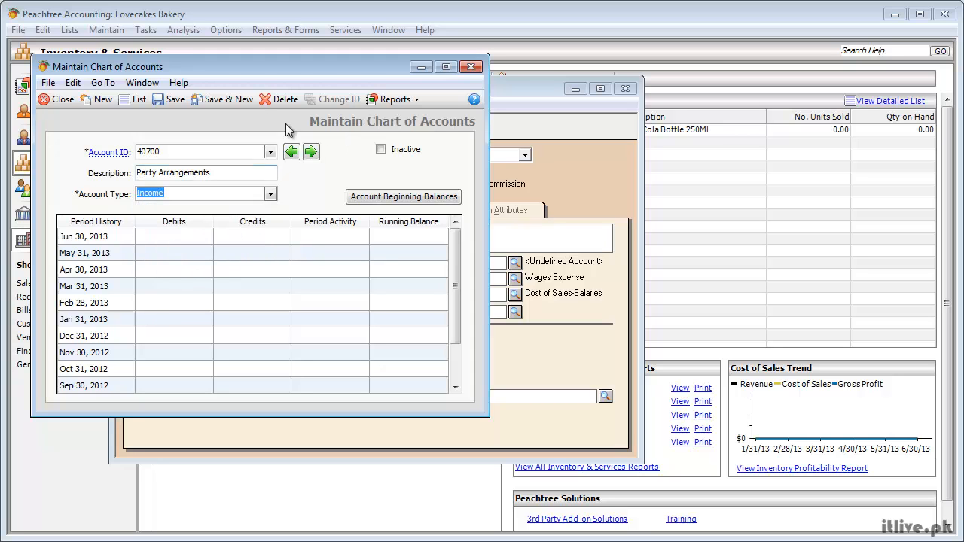
left_click(155, 99)
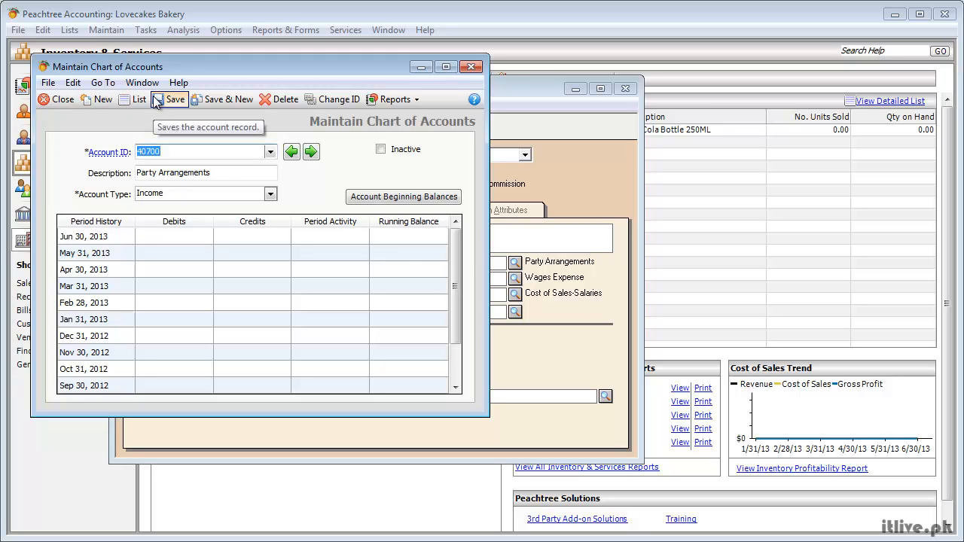
left_click(65, 99)
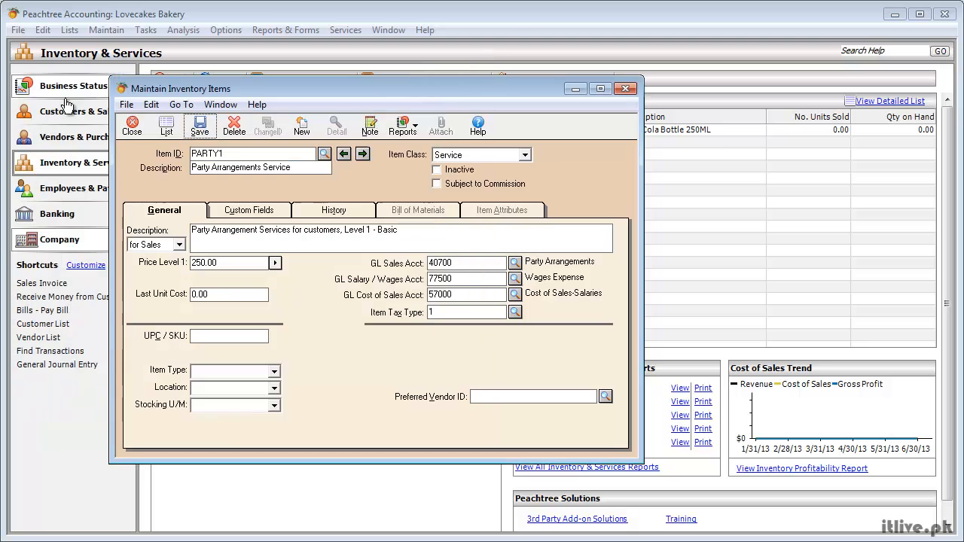
- Save and close the PARTY1 service item, and refresh the inventory overview
left_click(204, 135)
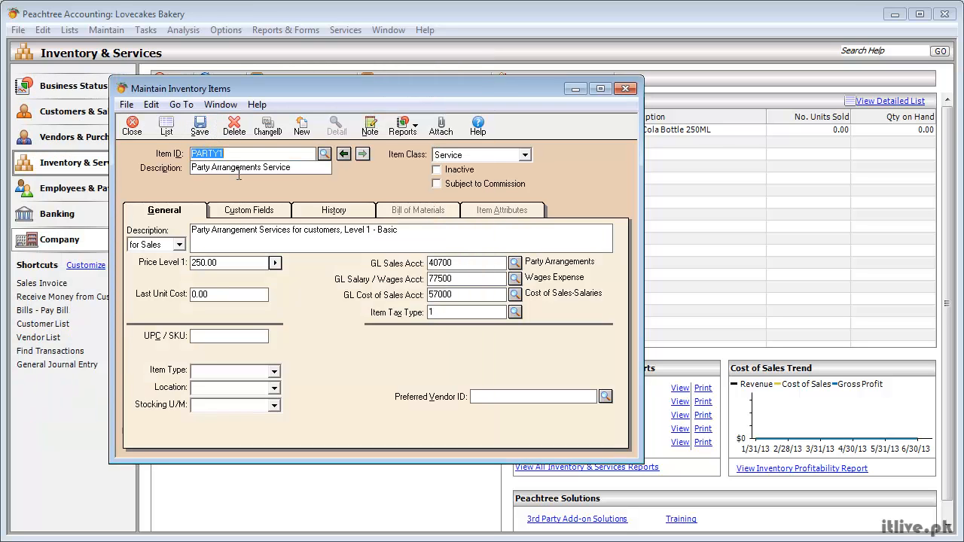
left_click(133, 126)
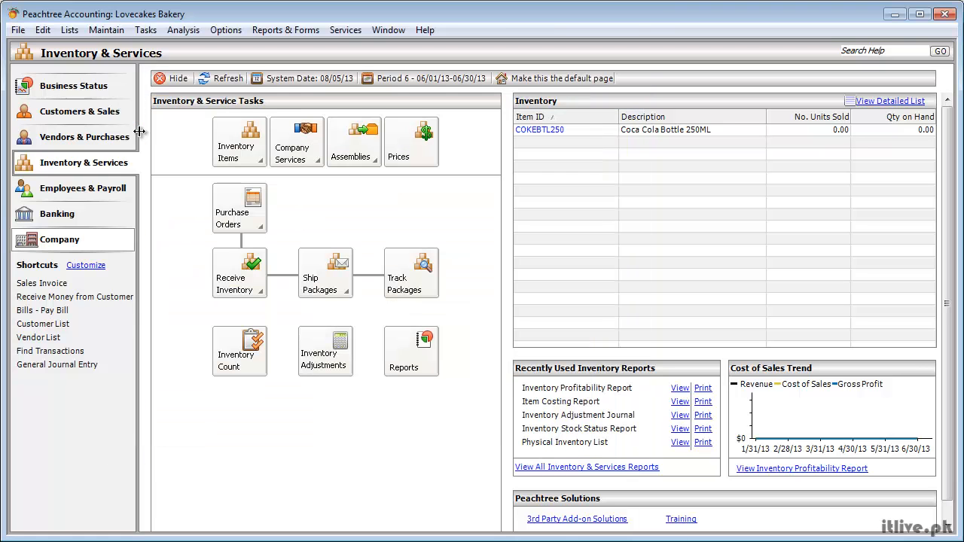
left_click(229, 84)
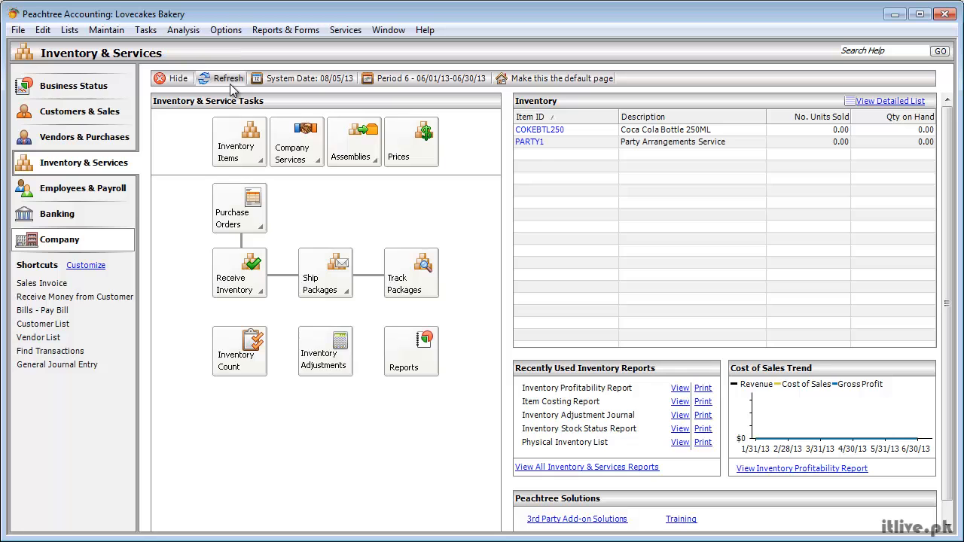